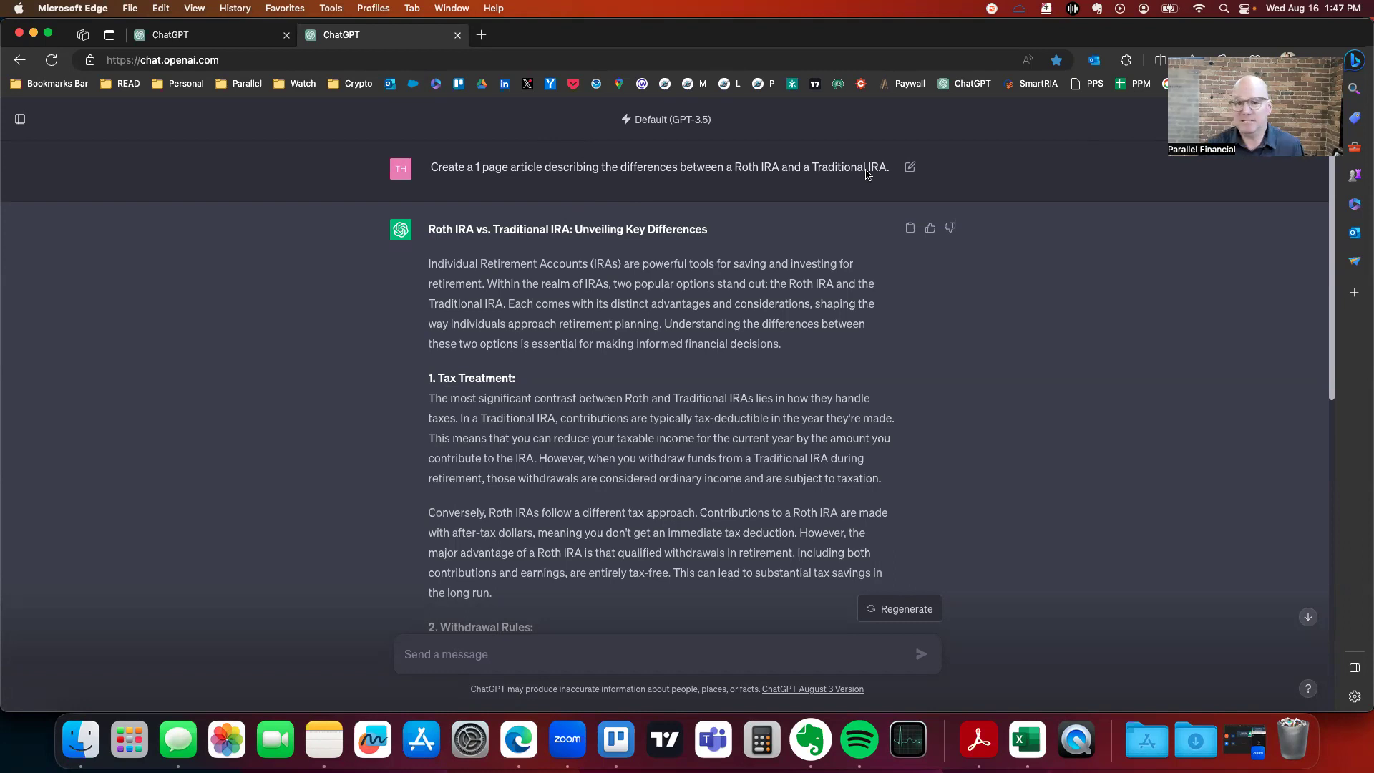
# - Read through the article comparing Roth and Traditional IRAs, from its title to the conclusion and back to the prompt
pyautogui.scroll(-1, 688, 276)
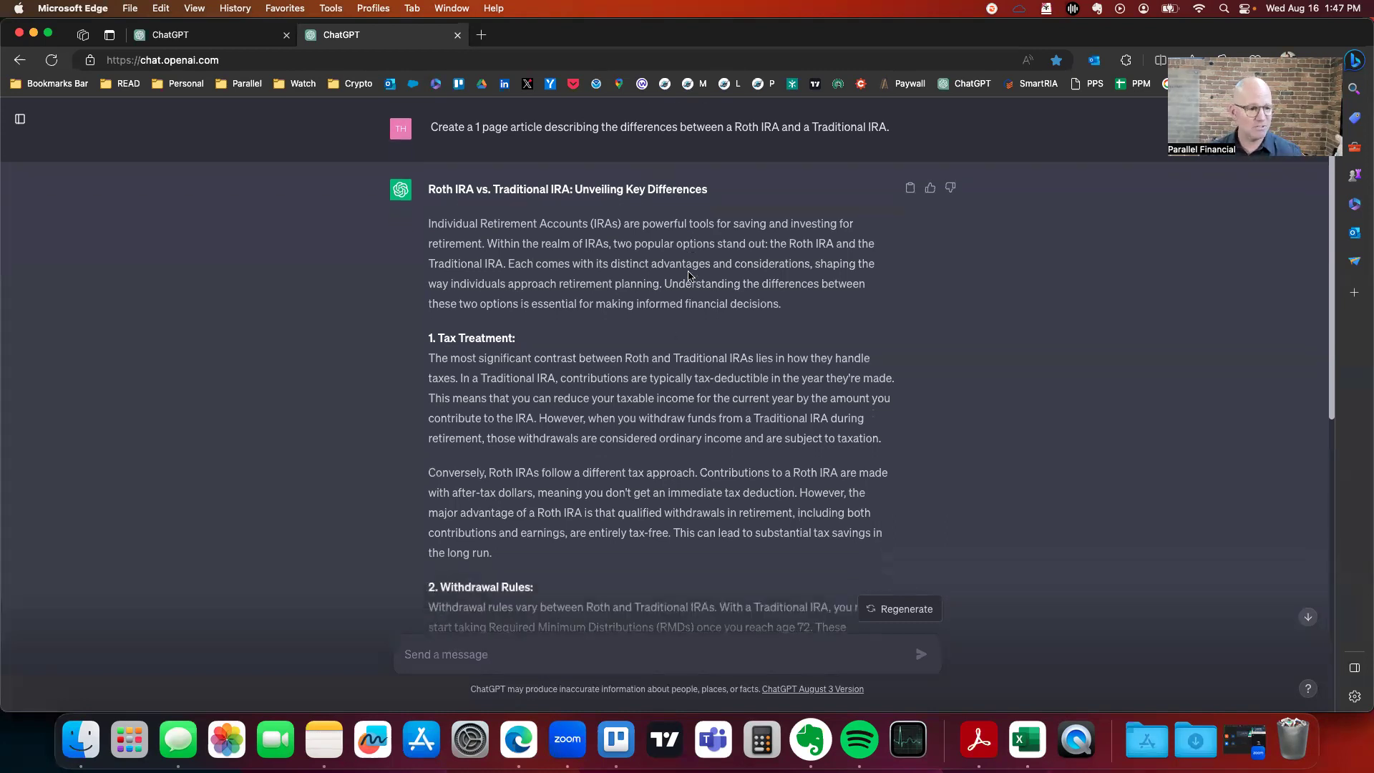
pyautogui.scroll(-2, 665, 268)
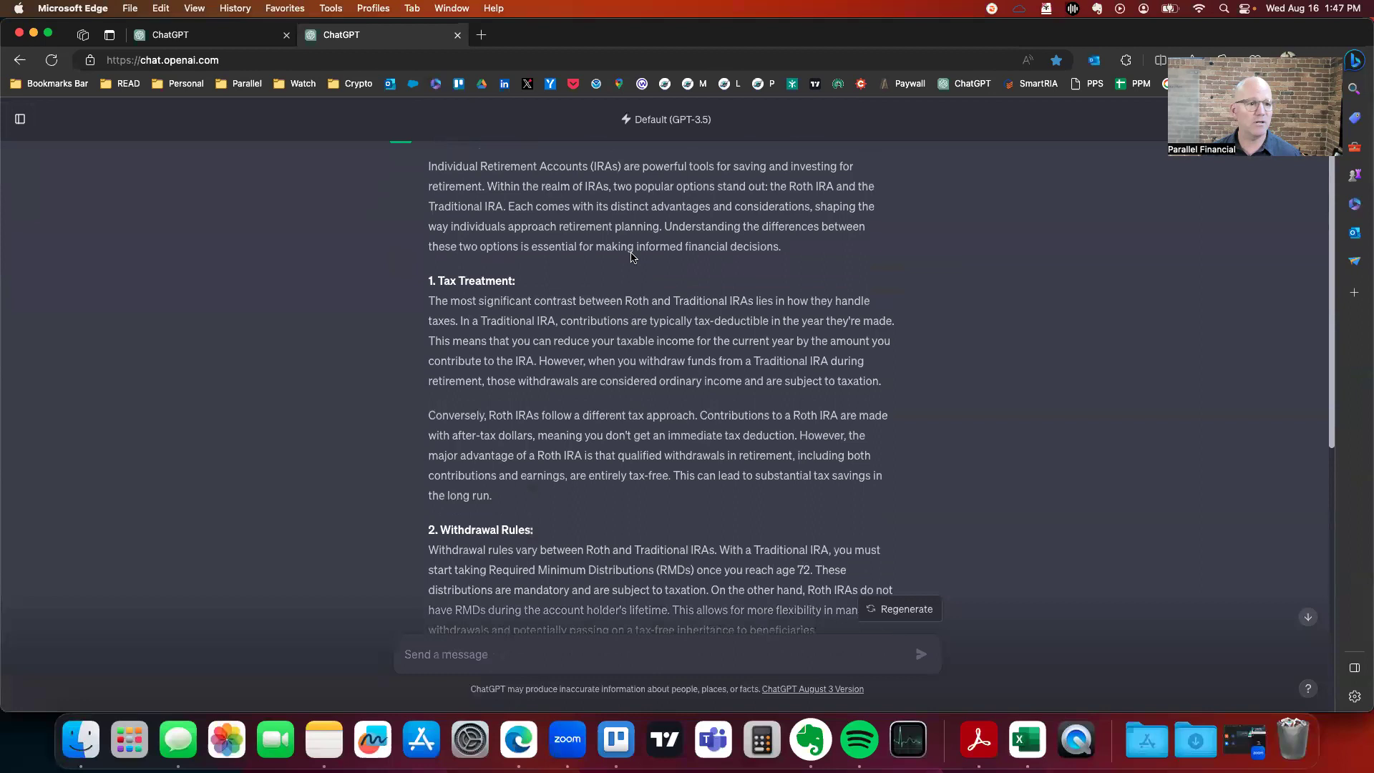
pyautogui.scroll(1, 631, 256)
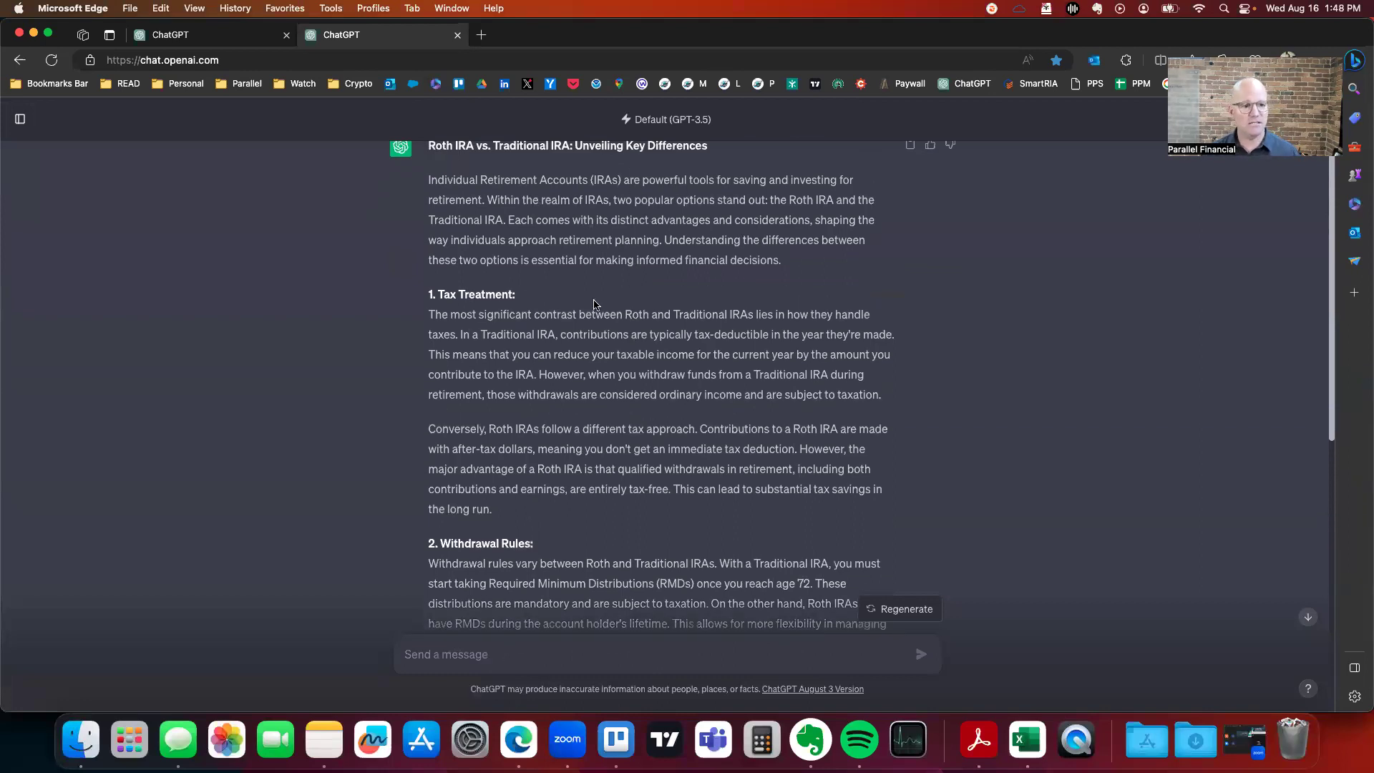
pyautogui.scroll(-10, 593, 305)
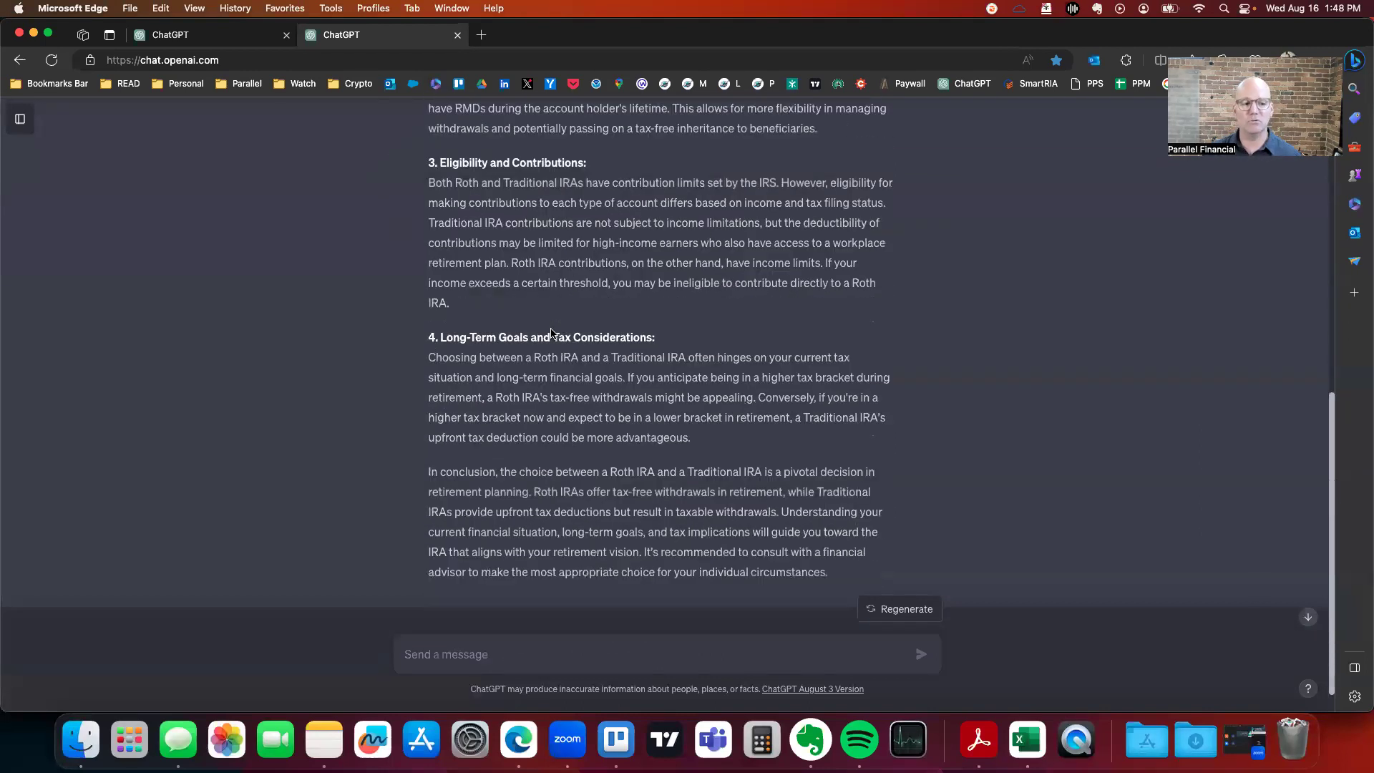
pyautogui.scroll(12, 551, 333)
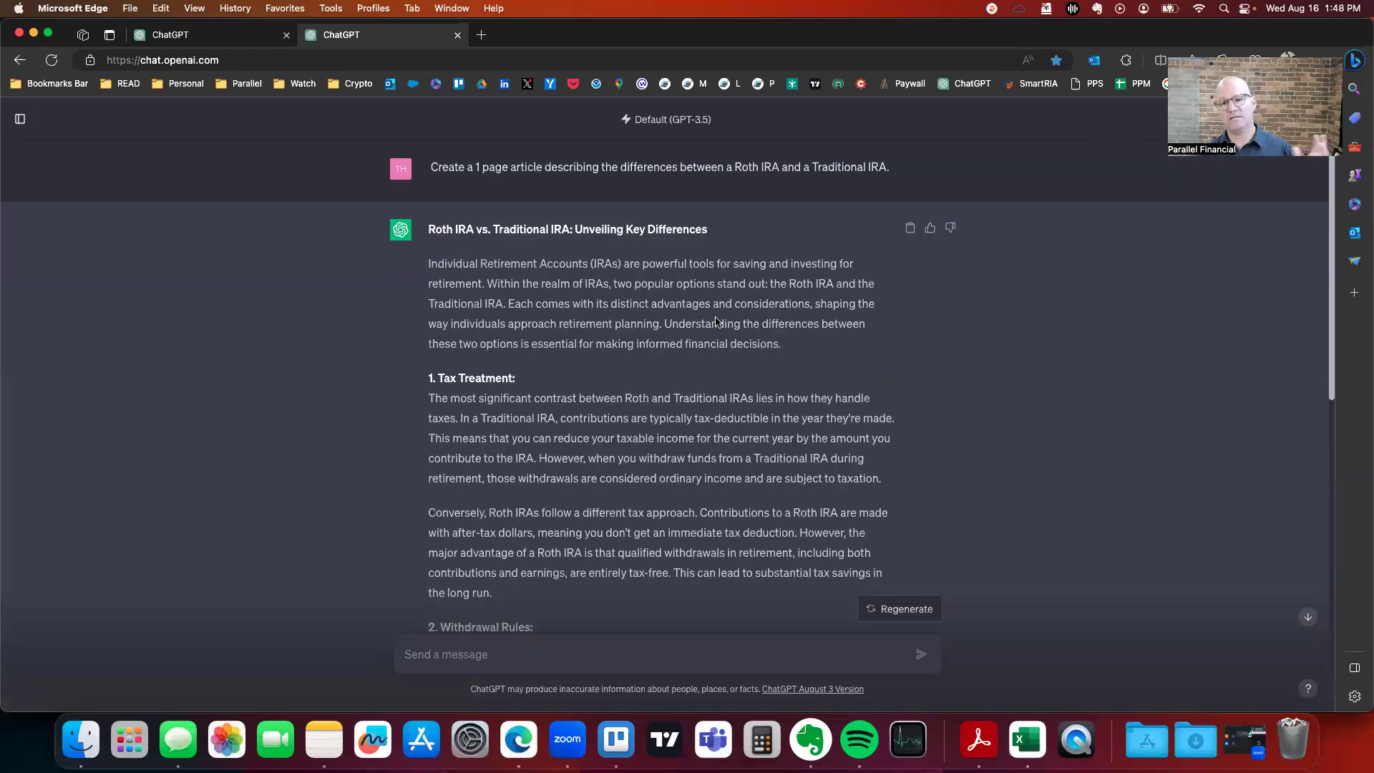
pyautogui.scroll(-9, 774, 427)
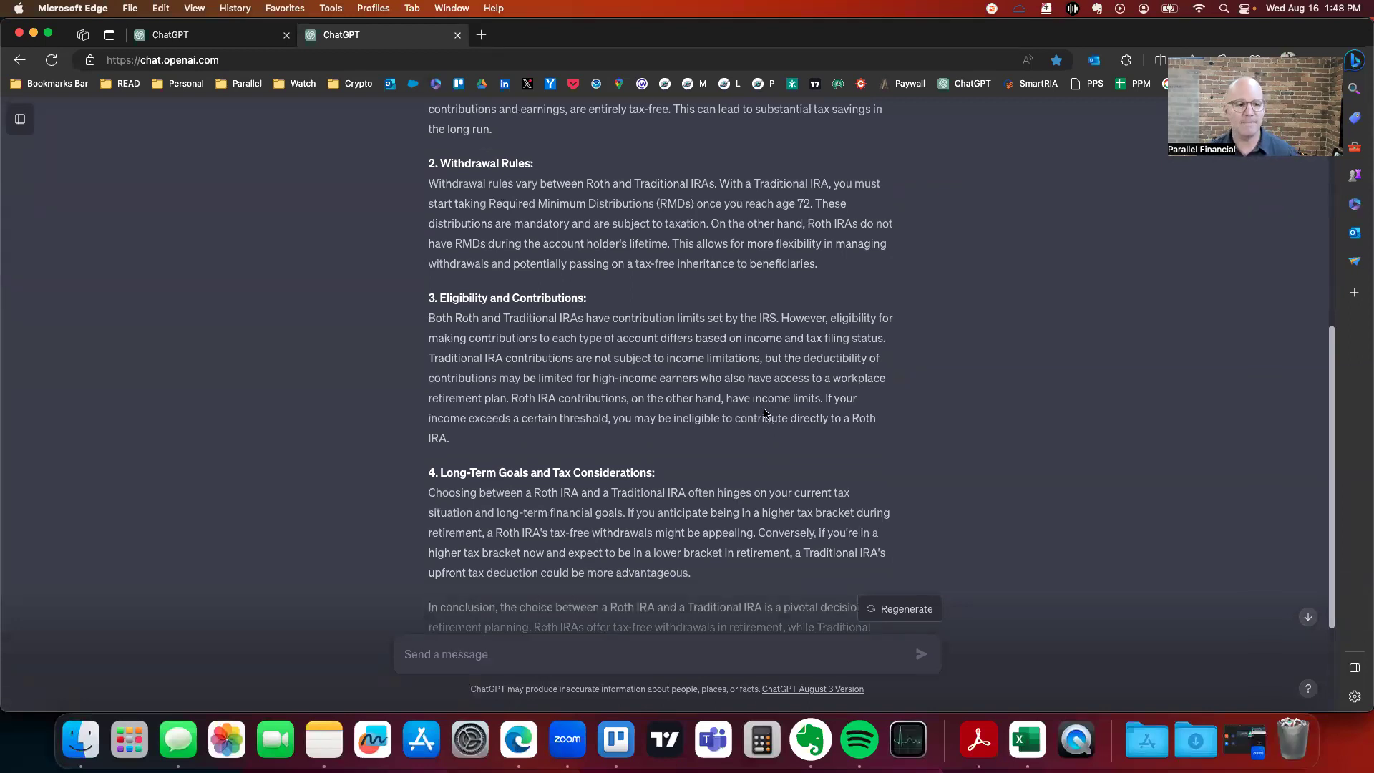
pyautogui.scroll(10, 769, 412)
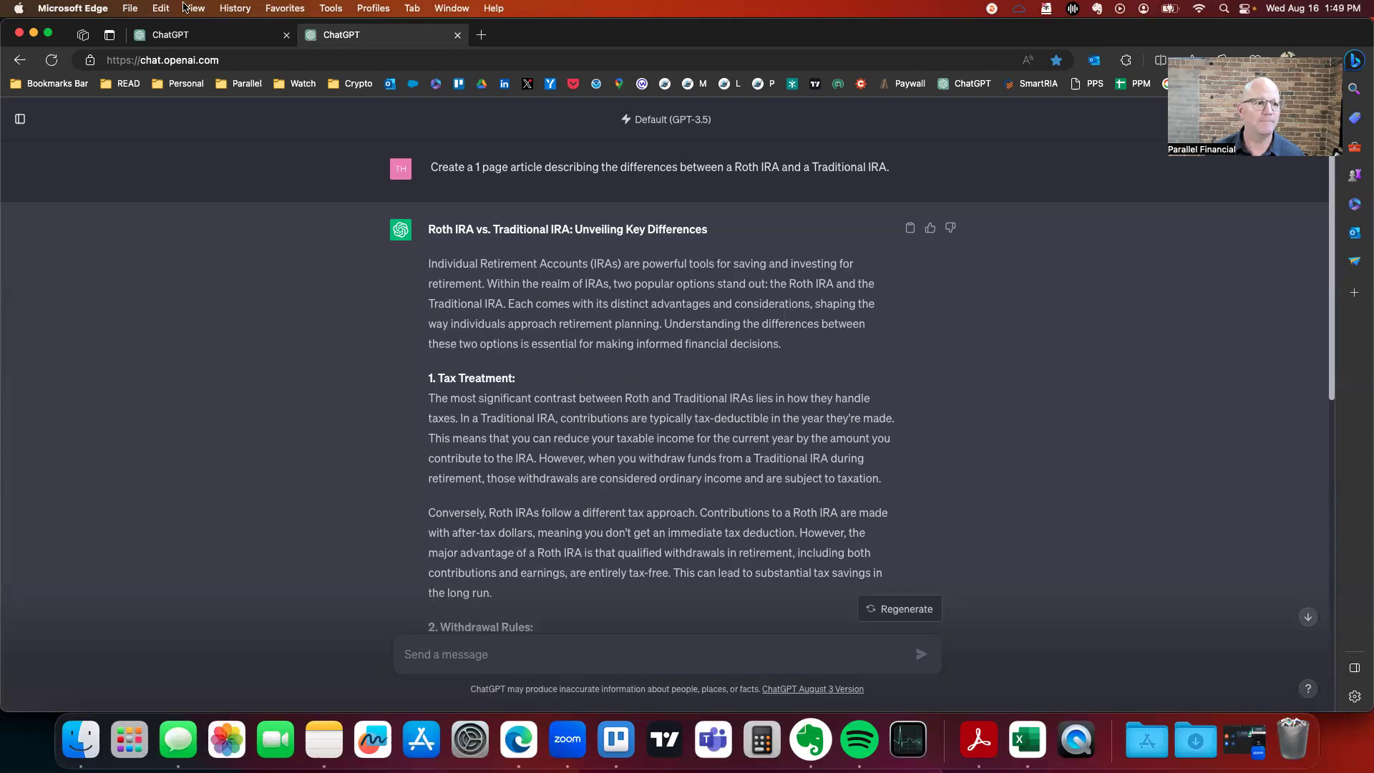
# - Have the empty GPT-3.5 chat act as Parallel Financial's marketing copywriter and write a one-page Roth versus Traditional IRA article, highlighting who benefits and inviting a scheduled call
pyautogui.click(191, 34)
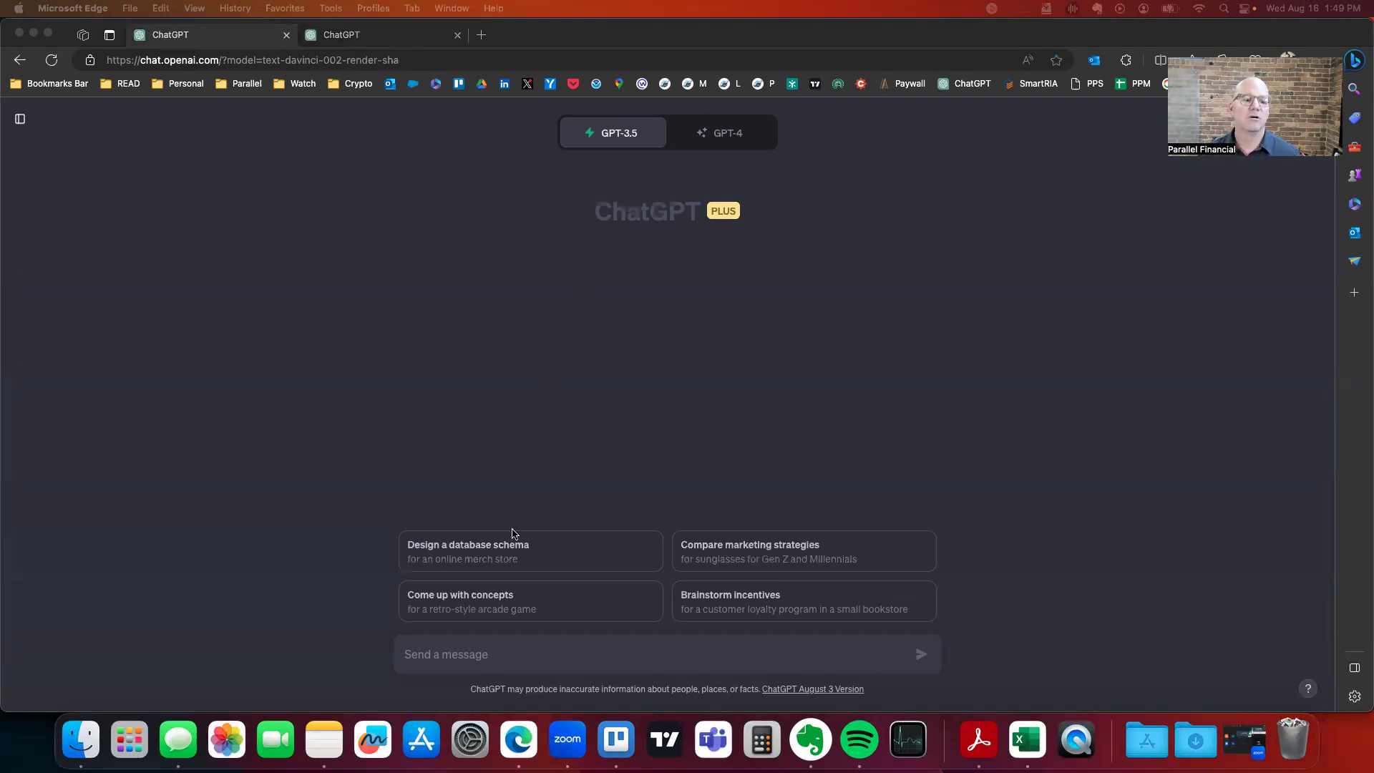
pyautogui.click(578, 653)
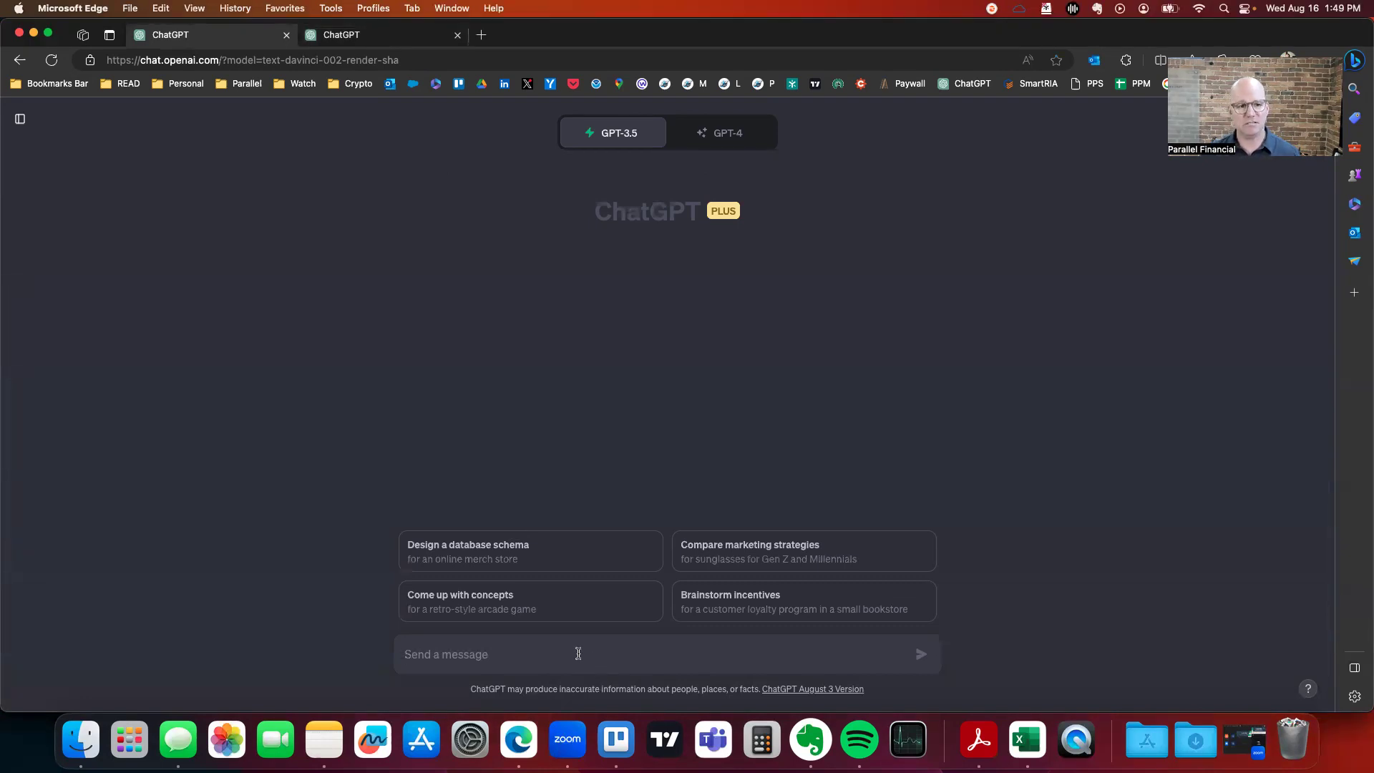
pyautogui.write('Act as a marketing copywriter in the financial services industry working for Parallel Financial. Create a 1 page article describing the differences between a Roth IRA and a Traditional IRA. Highlight which IRA is beneficial for whom.  Include a call to action to schedule a call with Parallel Financial.')
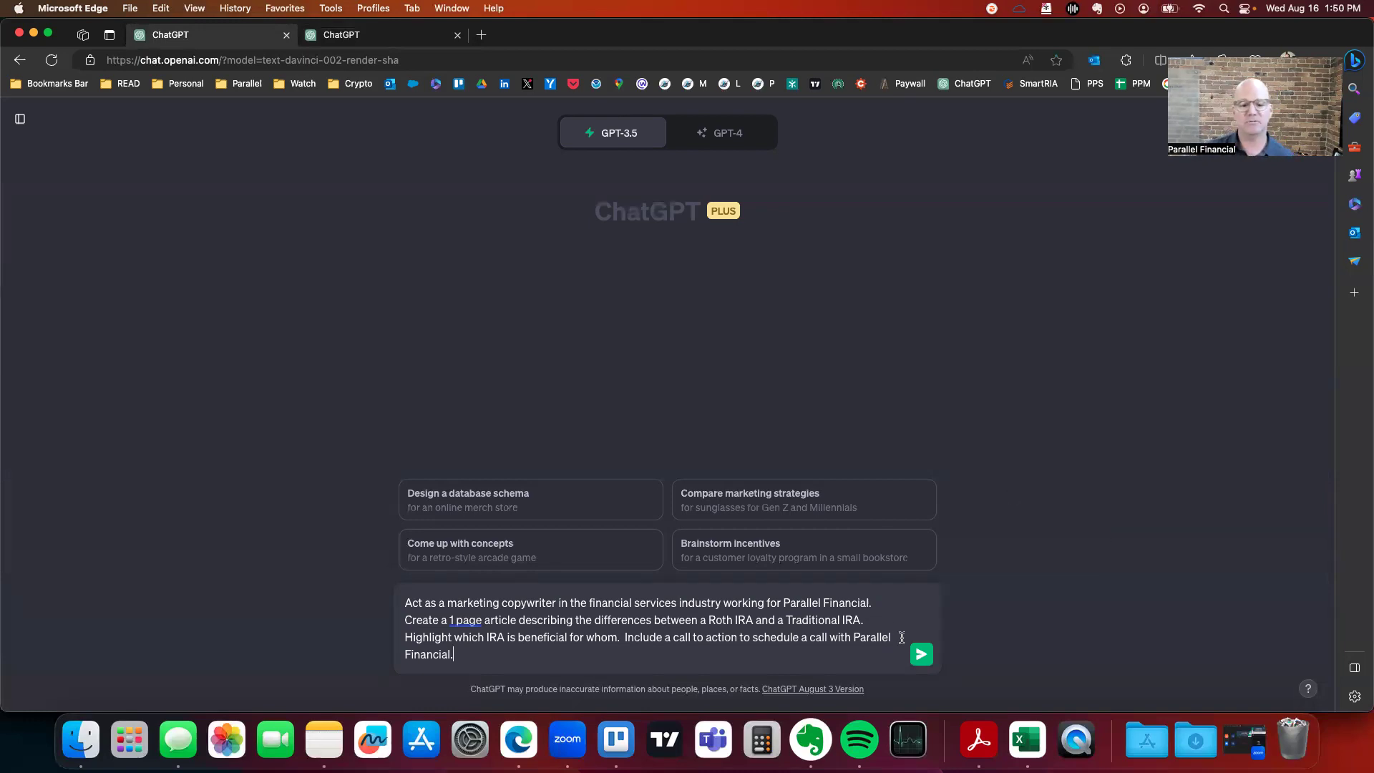
pyautogui.click(921, 654)
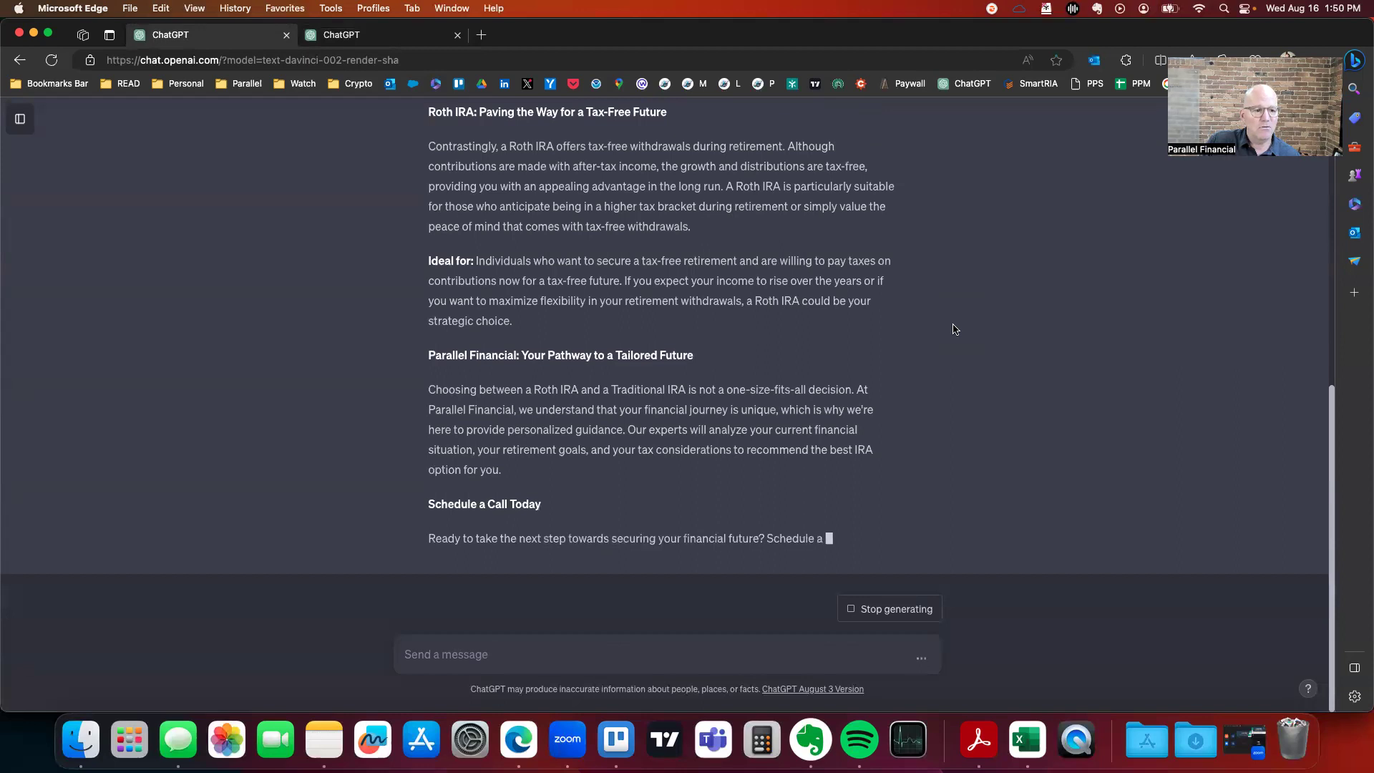
# - Review the new copywriter-style article, including its "Ideal for" paragraphs and the closing call to action
pyautogui.scroll(5, 954, 329)
pyautogui.scroll(2, 953, 329)
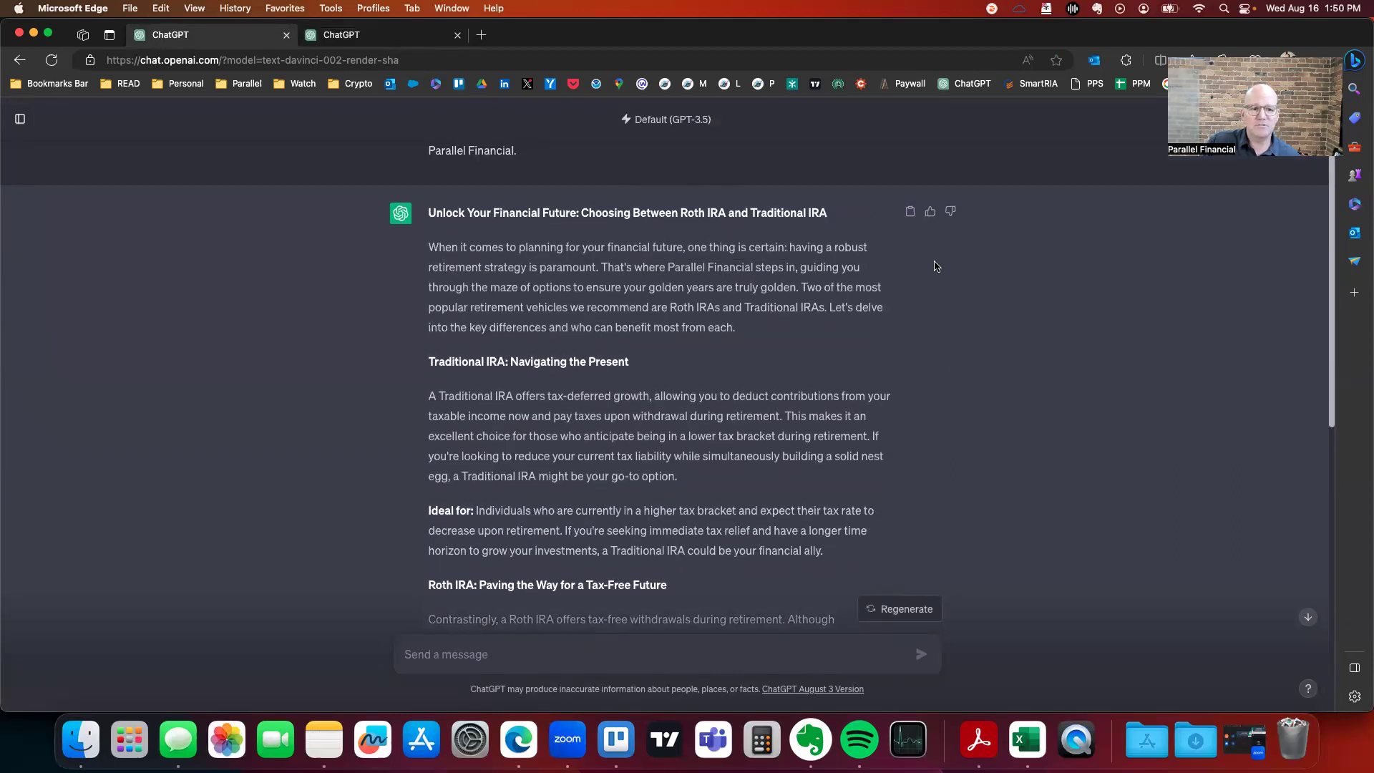
pyautogui.scroll(-1, 686, 383)
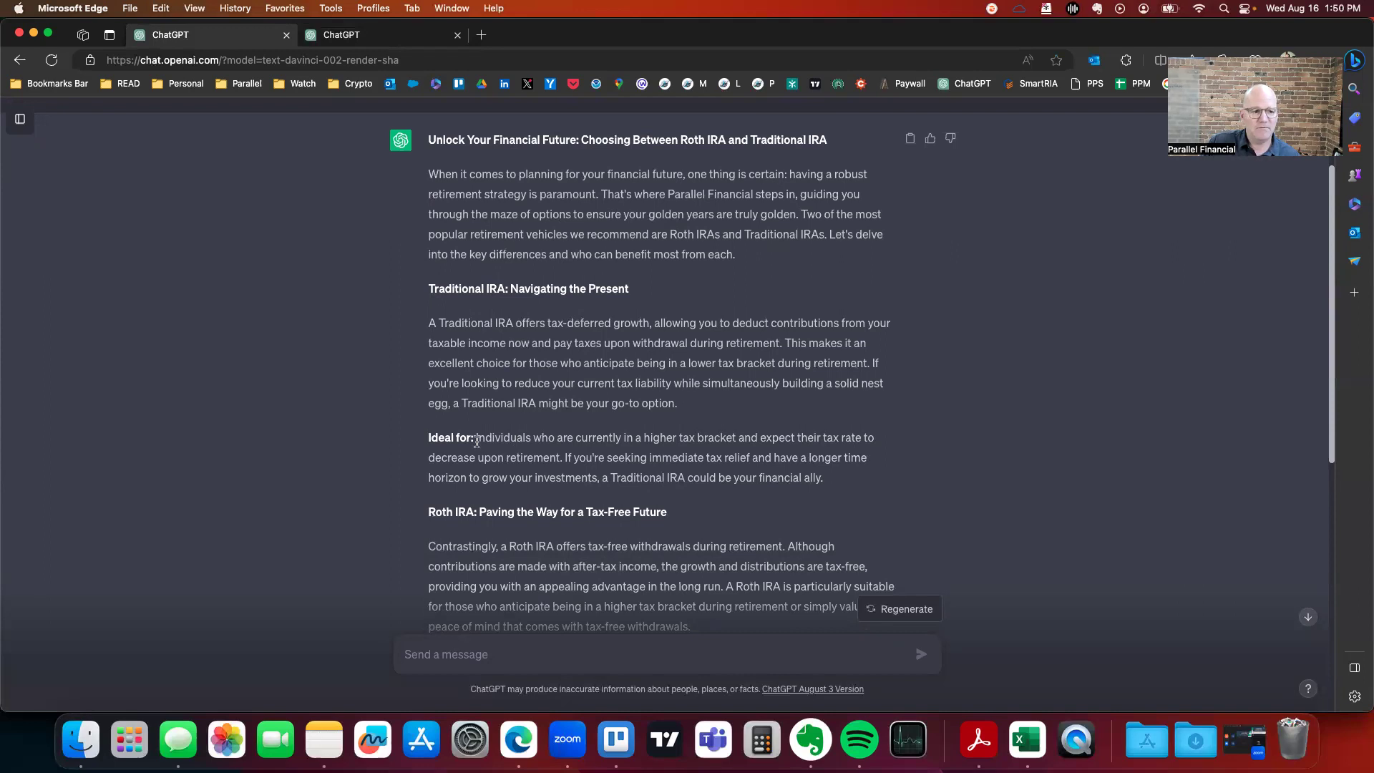
pyautogui.scroll(-3, 623, 469)
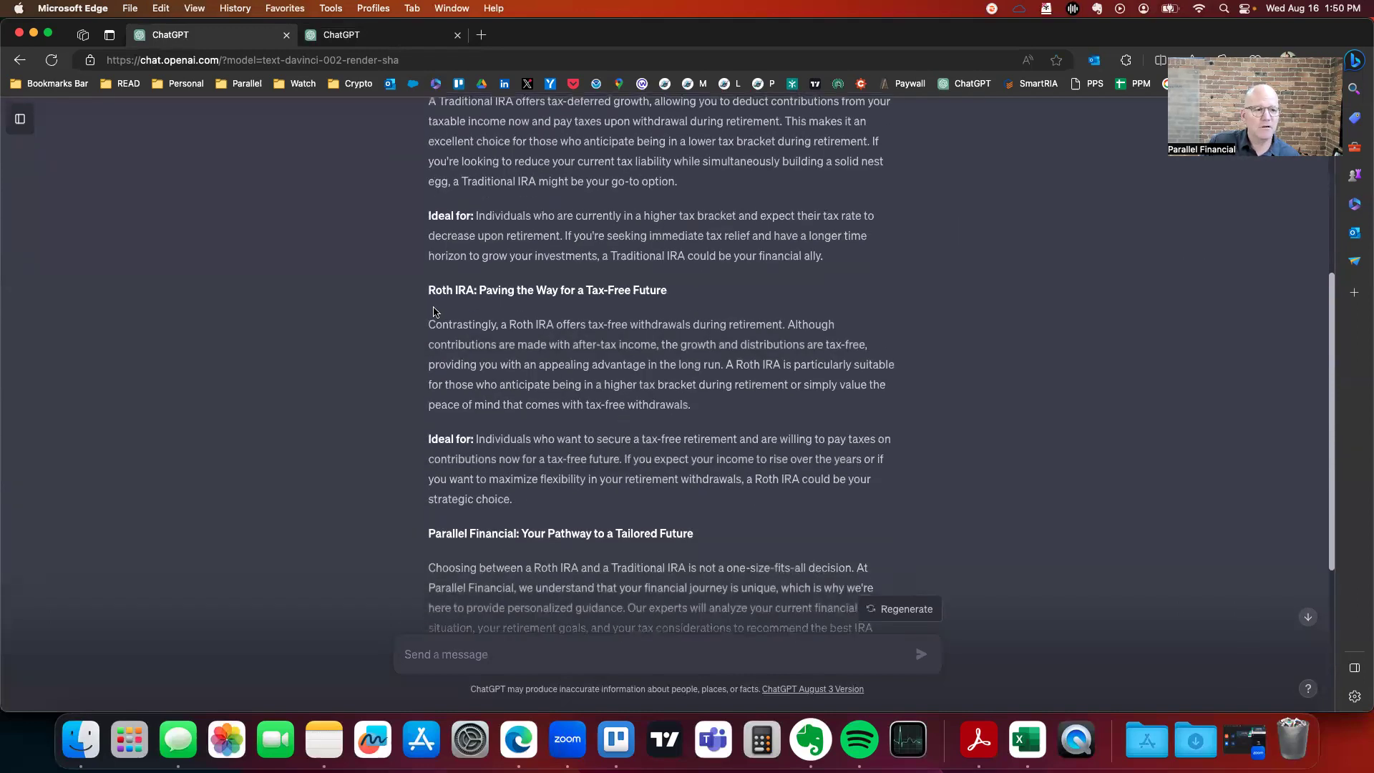
pyautogui.scroll(-4, 679, 349)
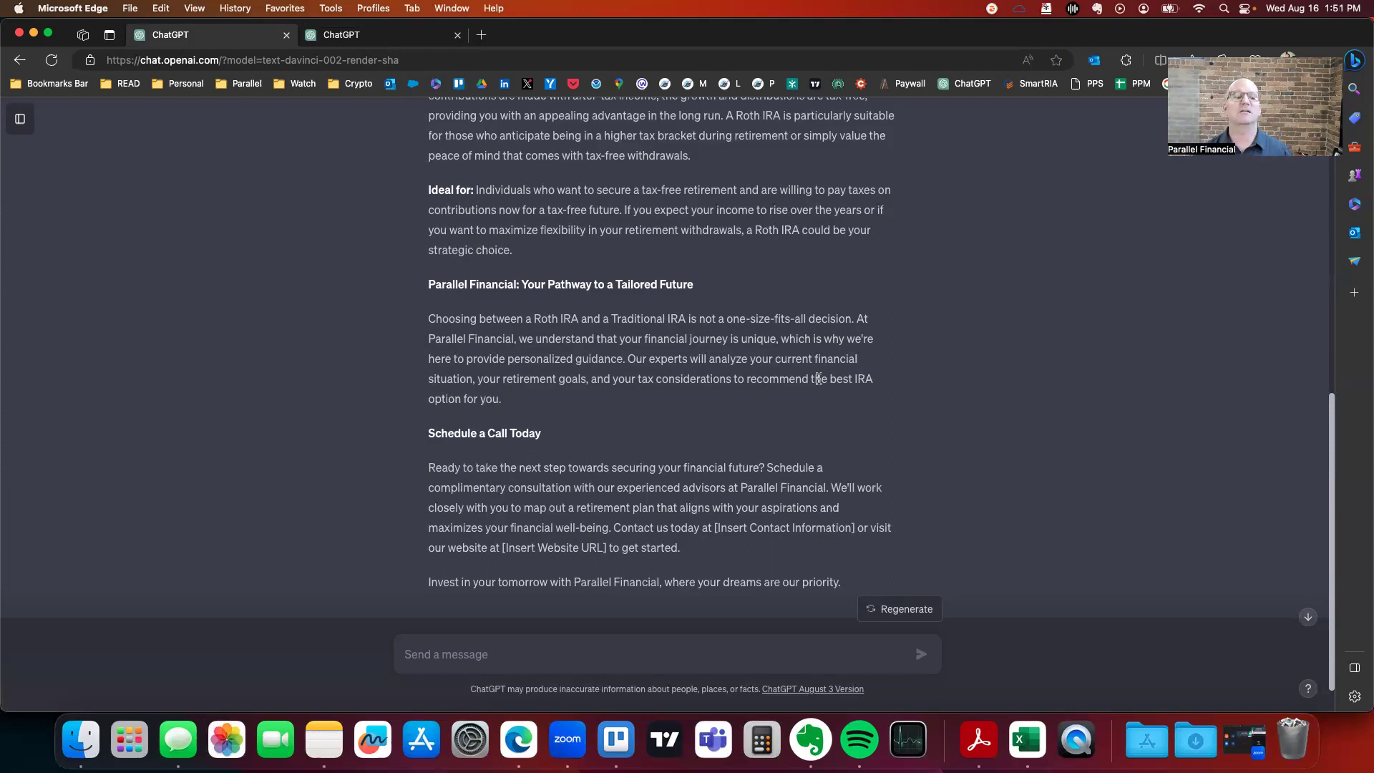
# - Submit the follow-up request "Create 3 linkedin posts from this article"
pyautogui.scroll(-2, 679, 530)
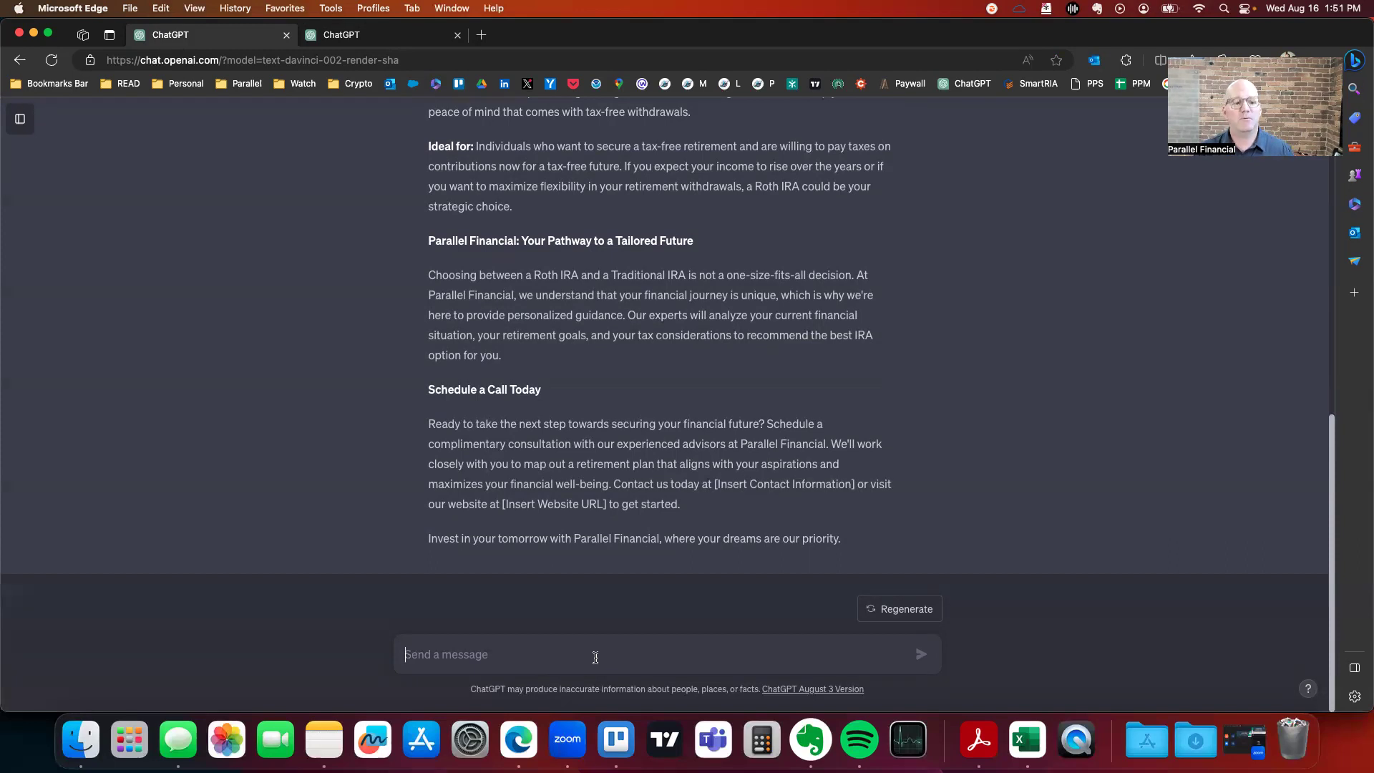
pyautogui.write('Creat')
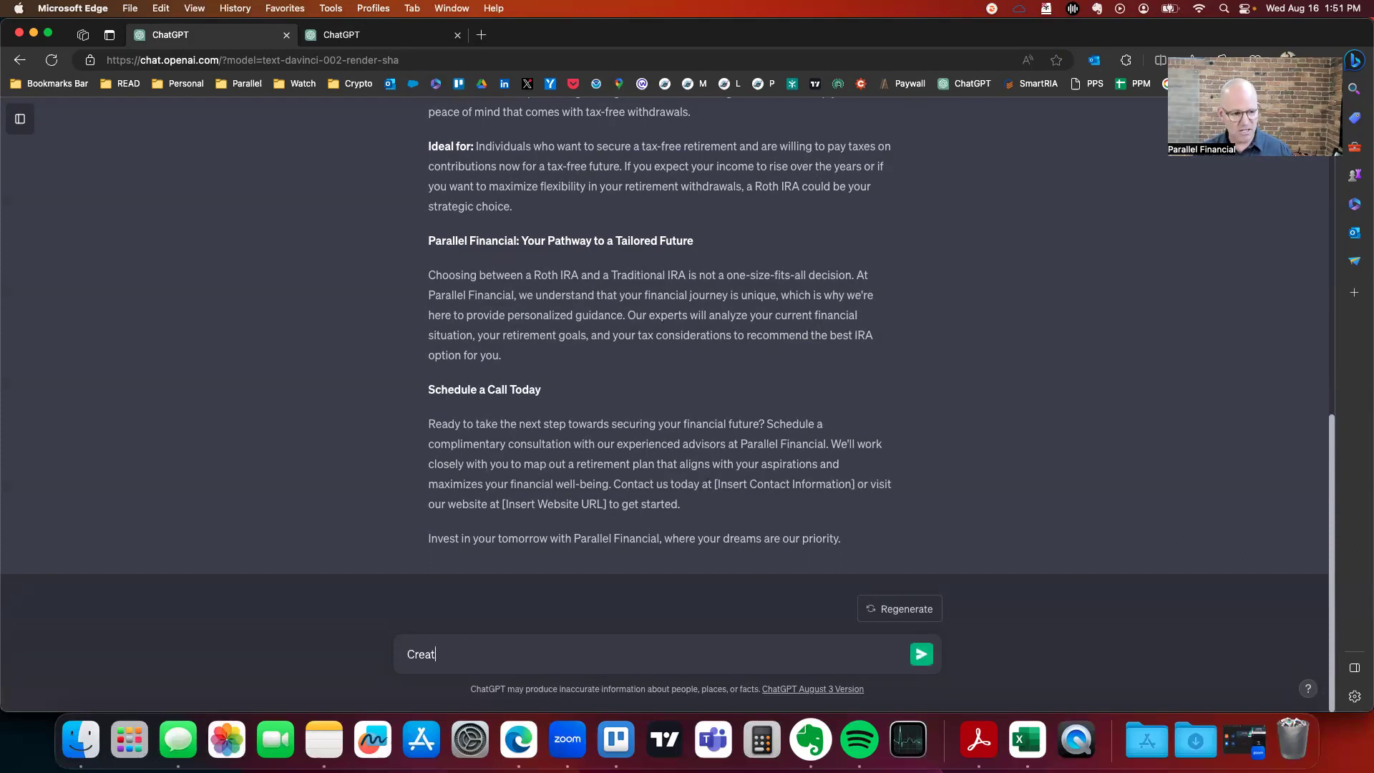
pyautogui.write('e 3 linked')
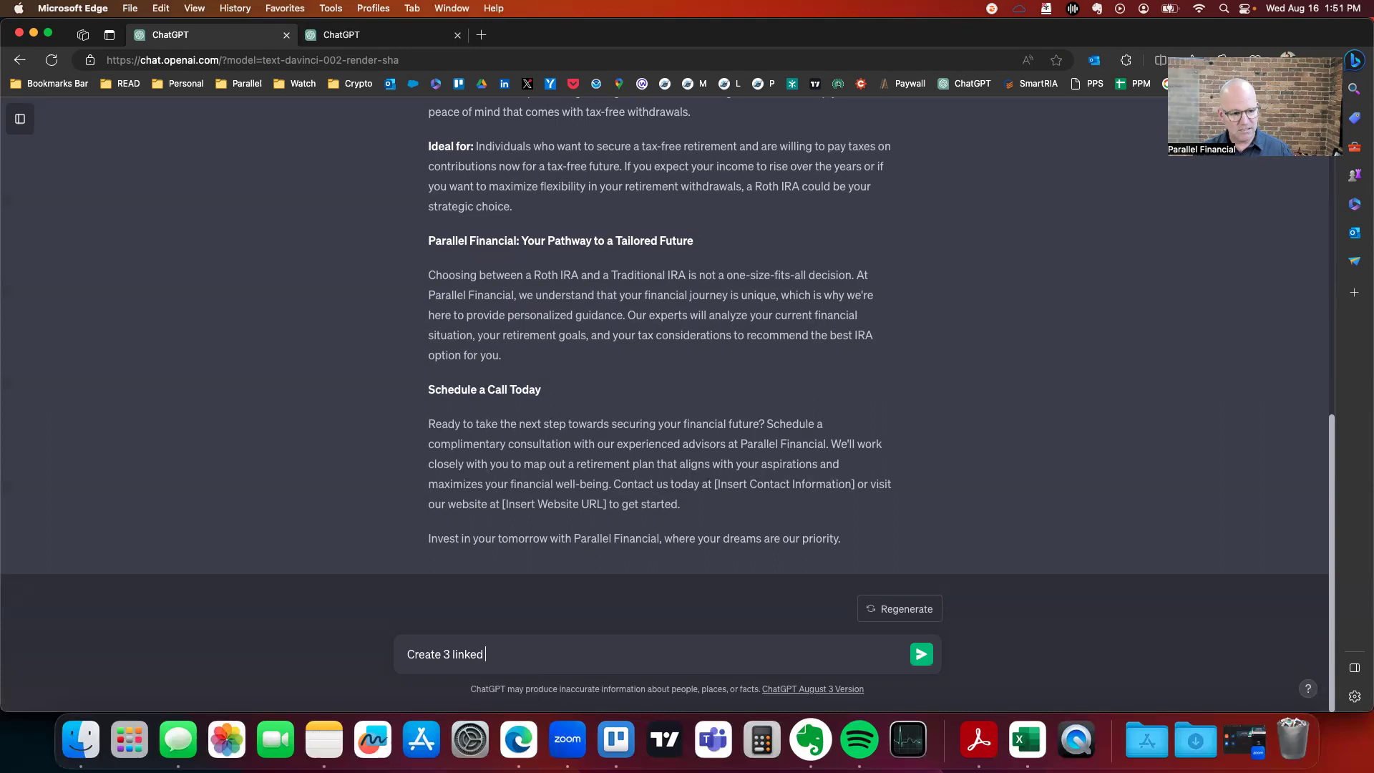
pyautogui.write('in posts from')
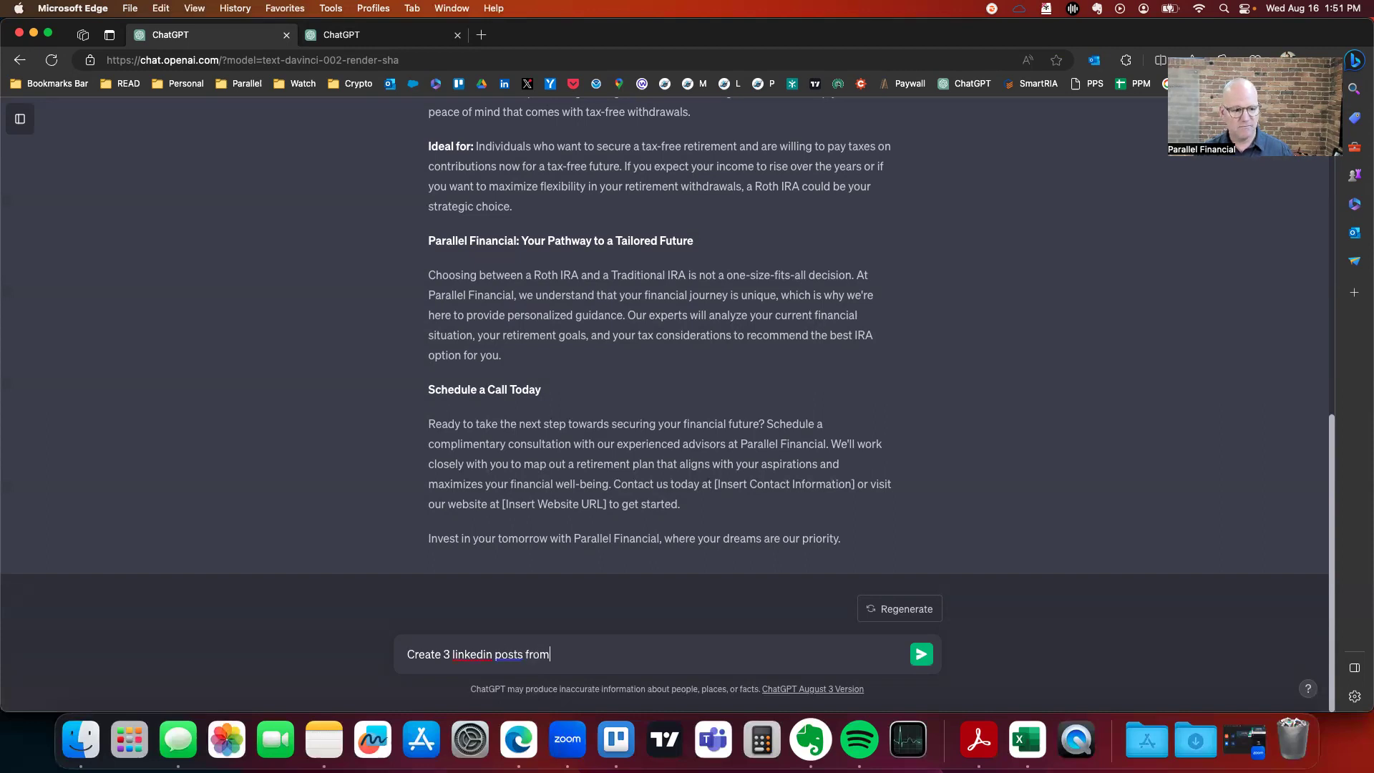
pyautogui.write(' this article')
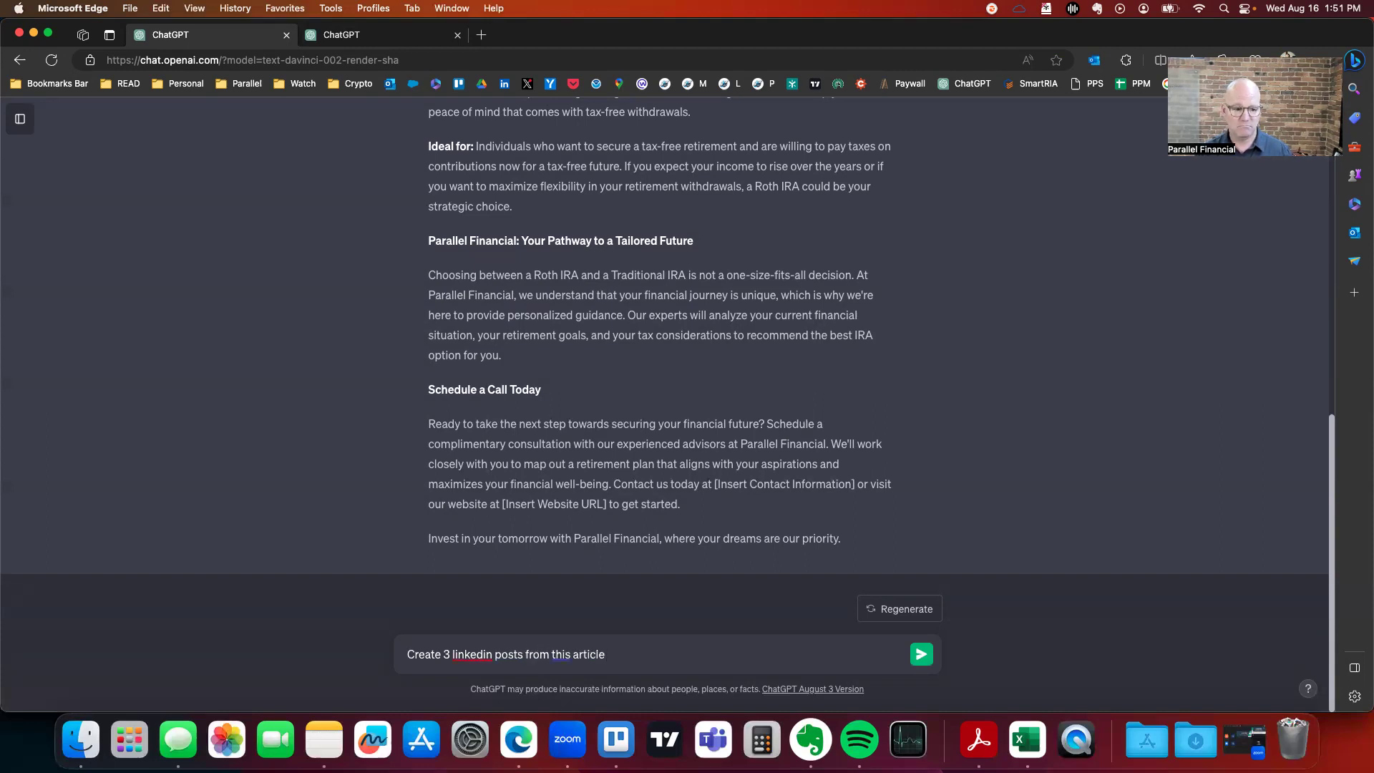
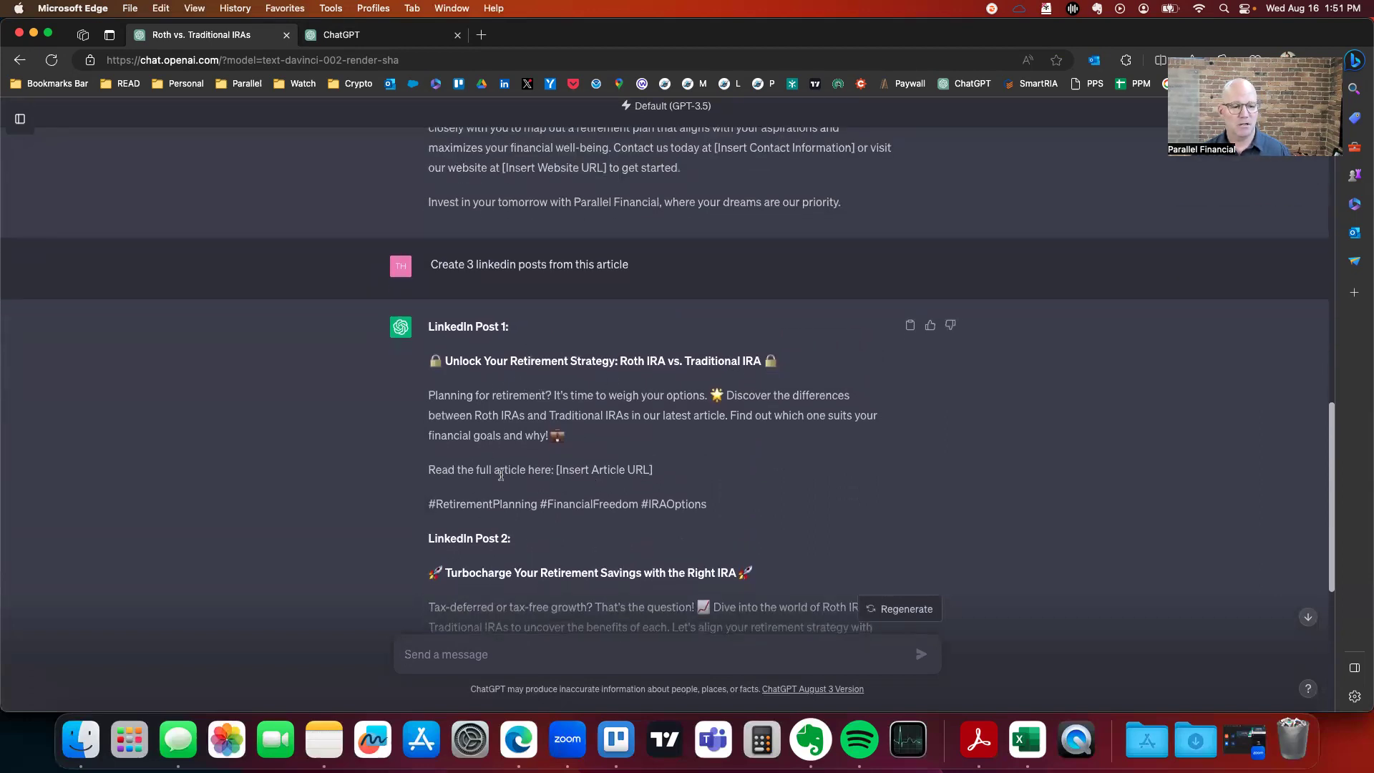
# - Review the generated LinkedIn posts and highlight the full copywriter prompt at the start of the conversation
pyautogui.scroll(-4, 645, 463)
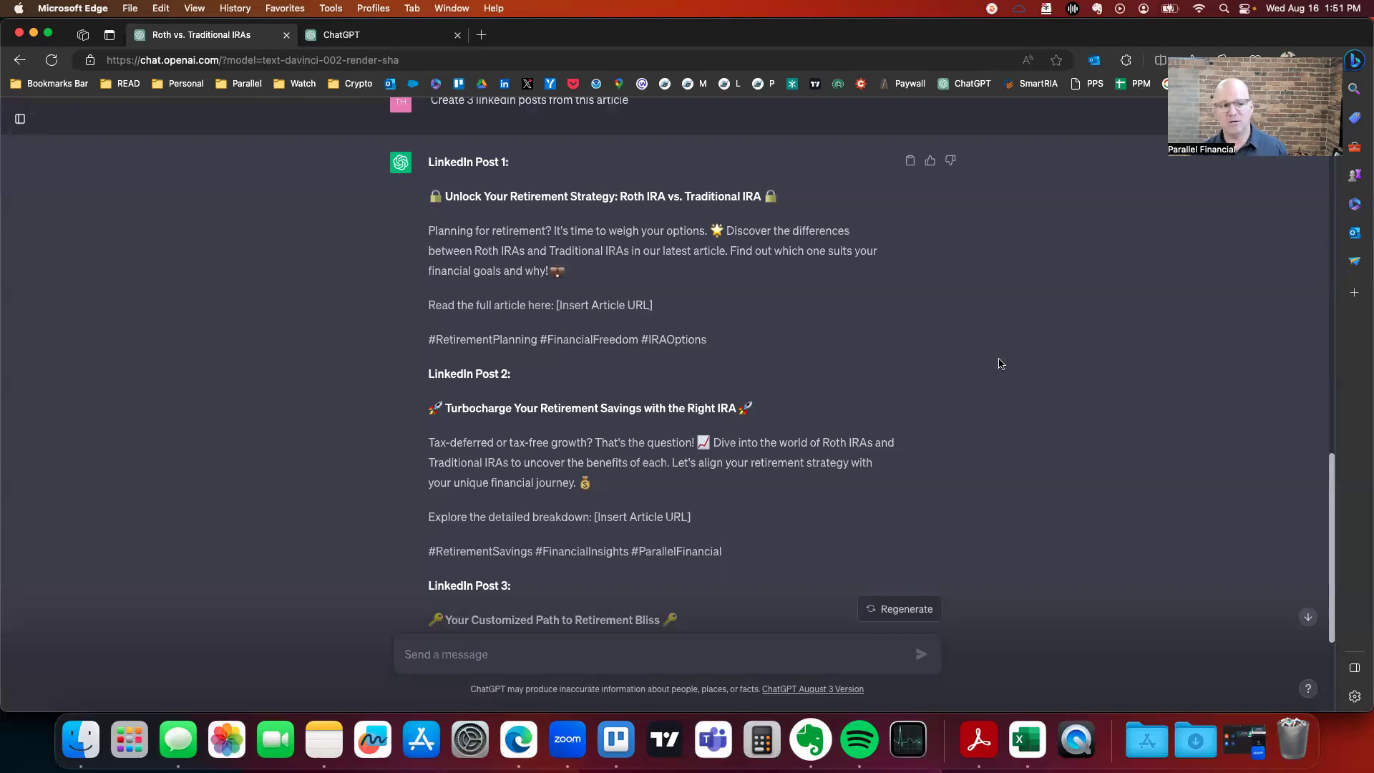
pyautogui.scroll(-5, 747, 385)
pyautogui.scroll(10, 737, 384)
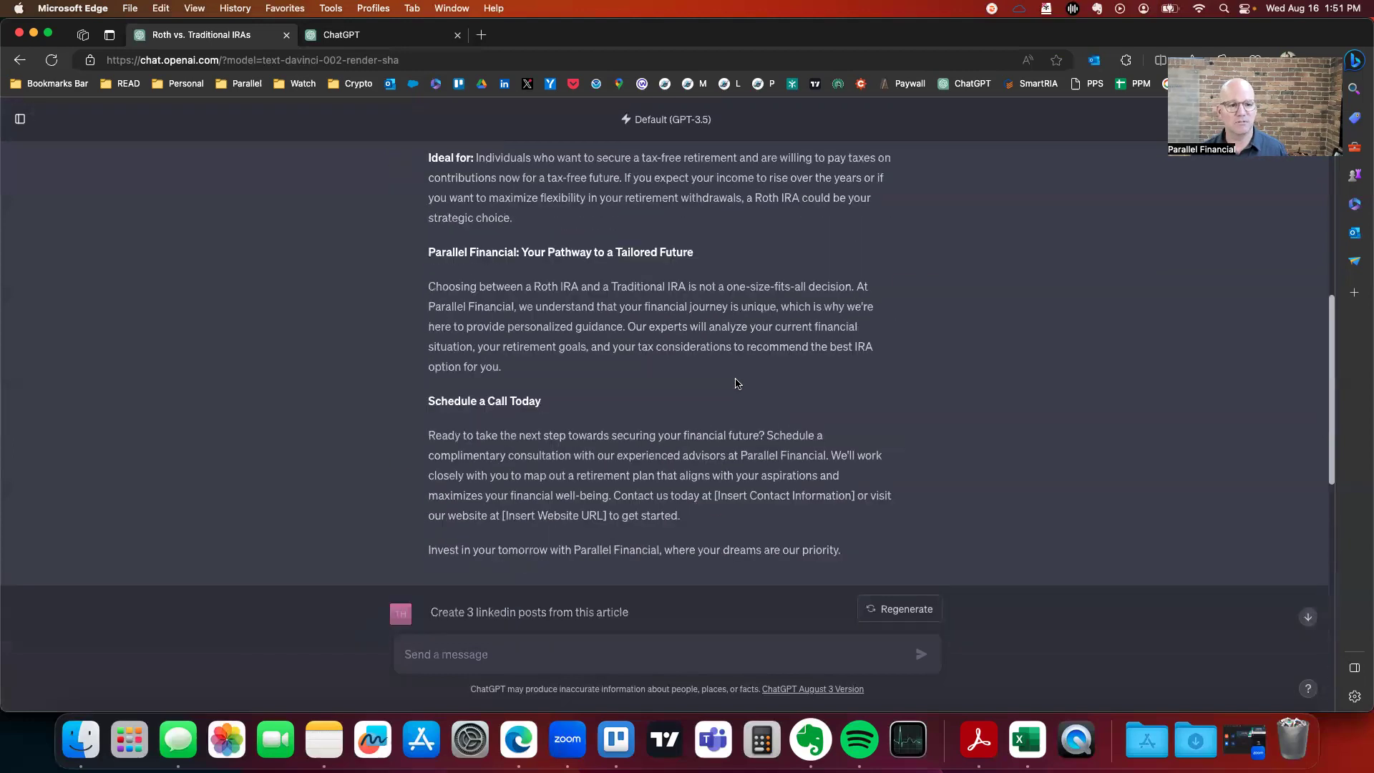
pyautogui.scroll(10, 737, 383)
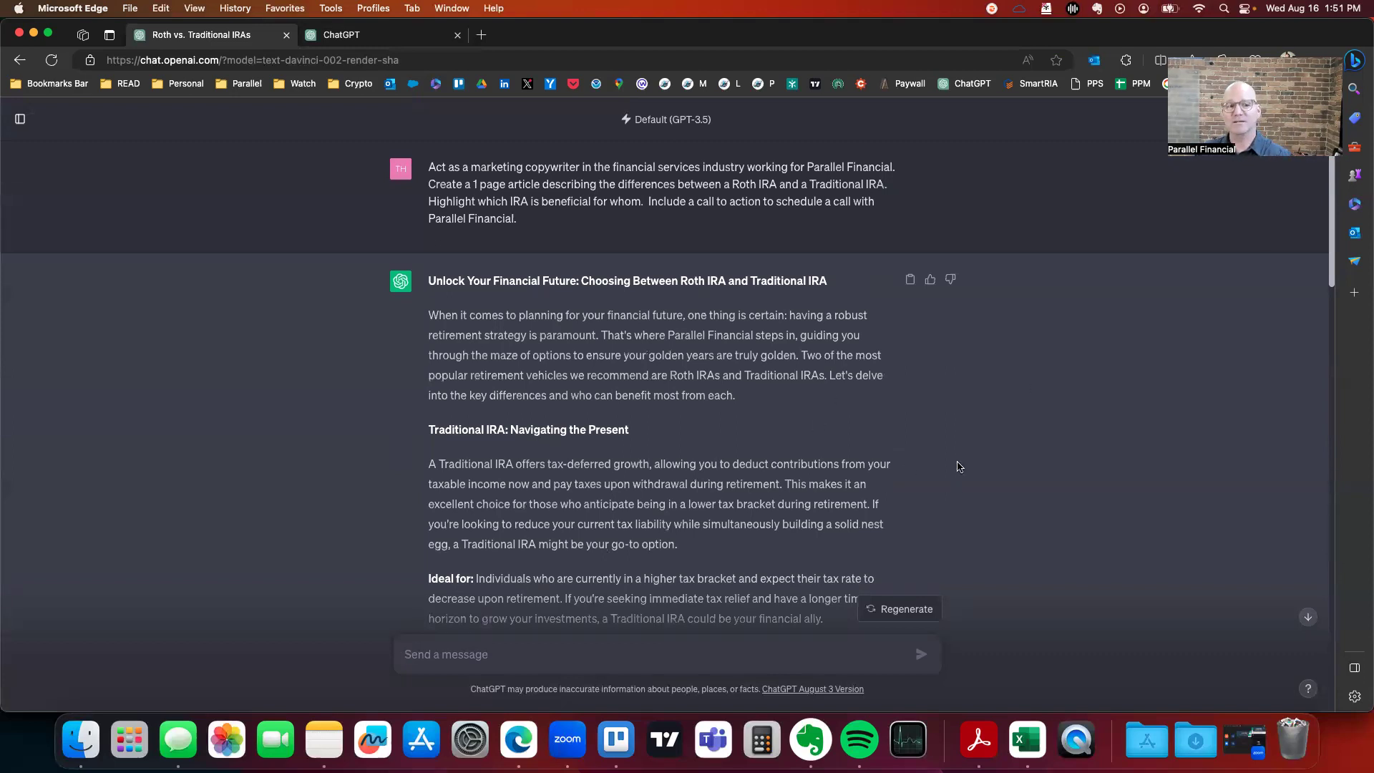
pyautogui.click(519, 218)
pyautogui.click(521, 219)
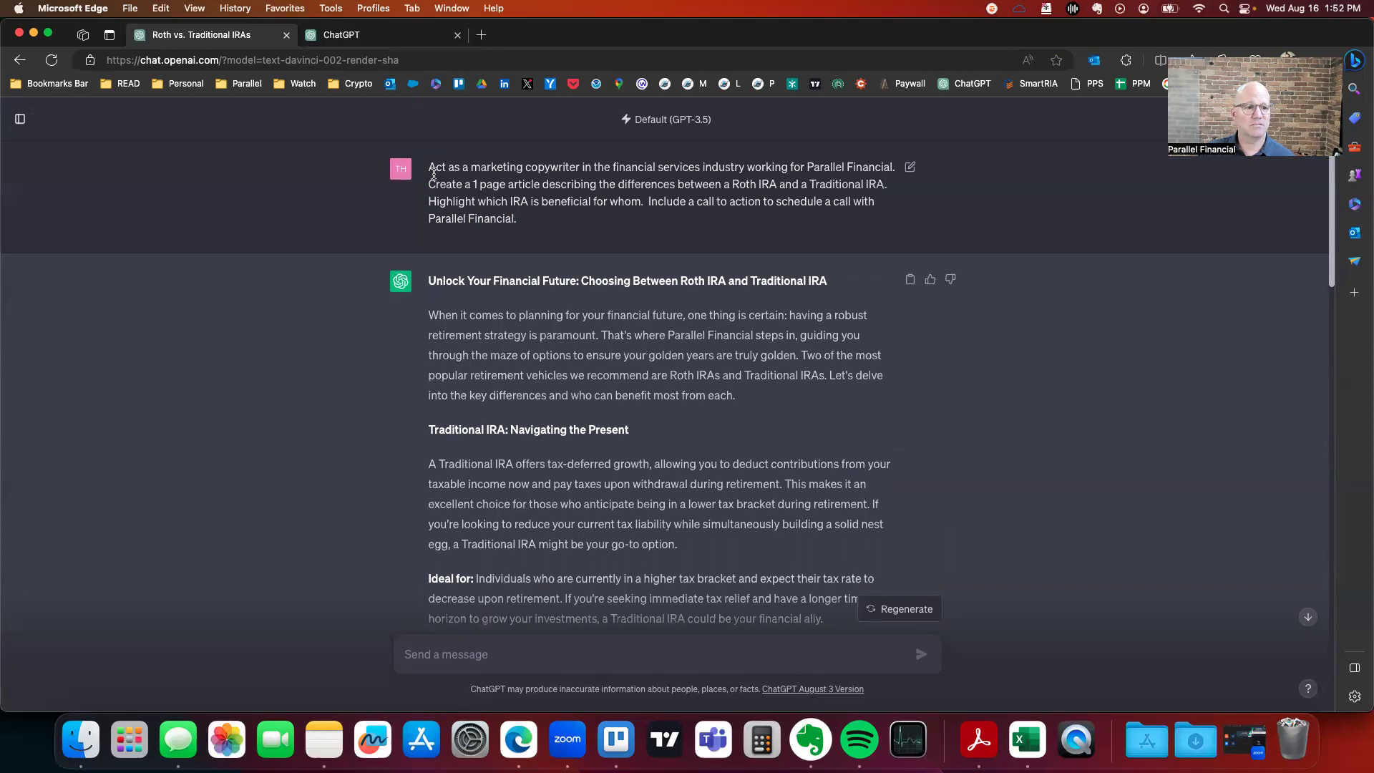
pyautogui.moveTo(429, 165); pyautogui.dragTo(532, 224)
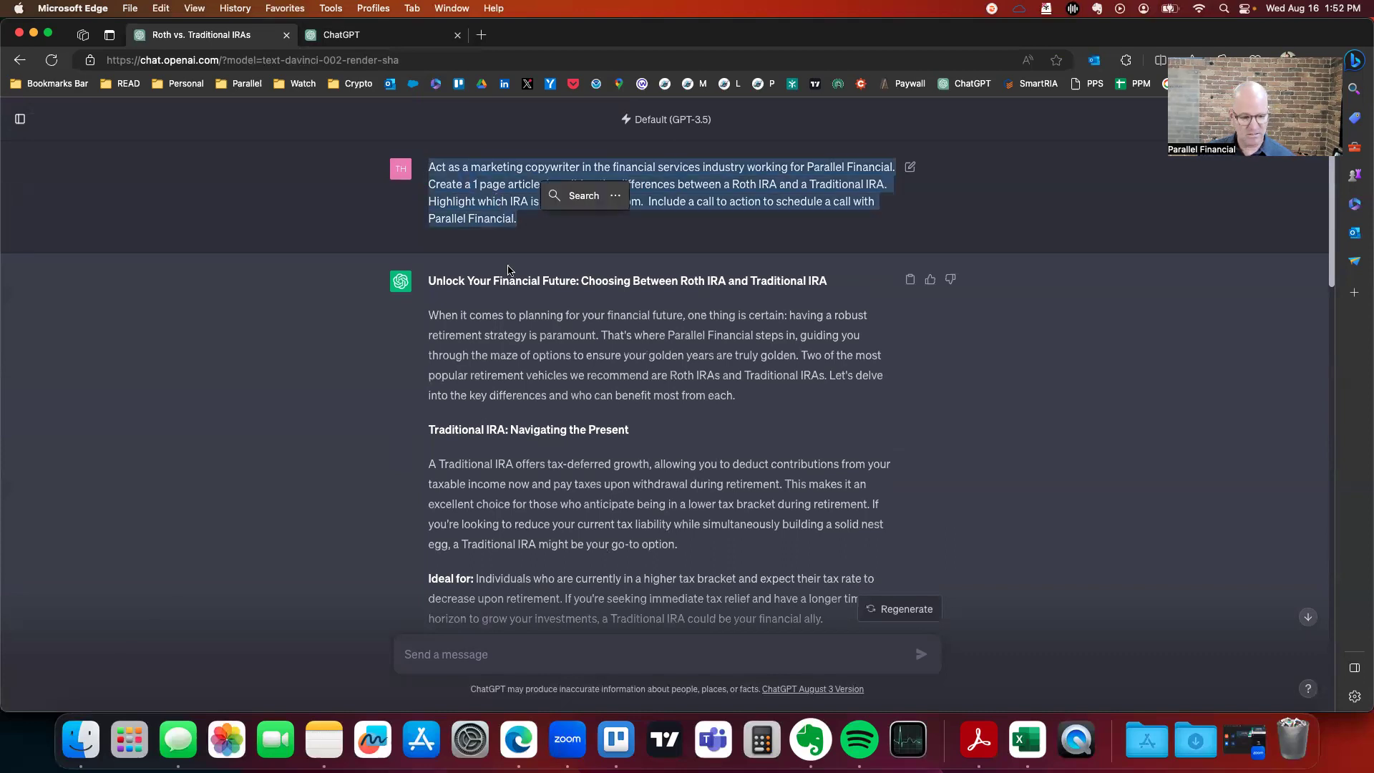
# - Submit the follow-up request "write an email to a client of Parallel Financial based on the text above"
pyautogui.scroll(-3, 540, 390)
pyautogui.scroll(-15, 540, 390)
pyautogui.click(566, 654)
pyautogui.write('write an')
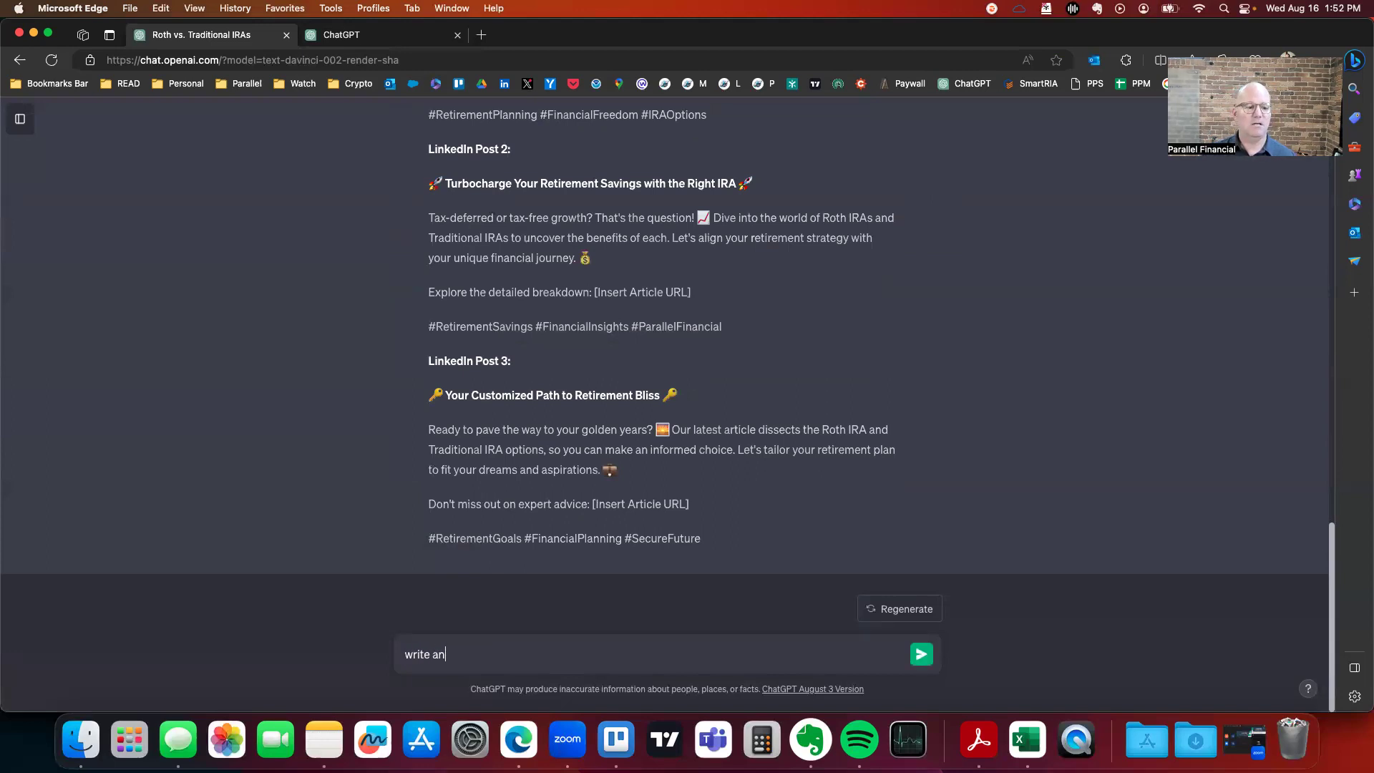
pyautogui.write(' email to a client')
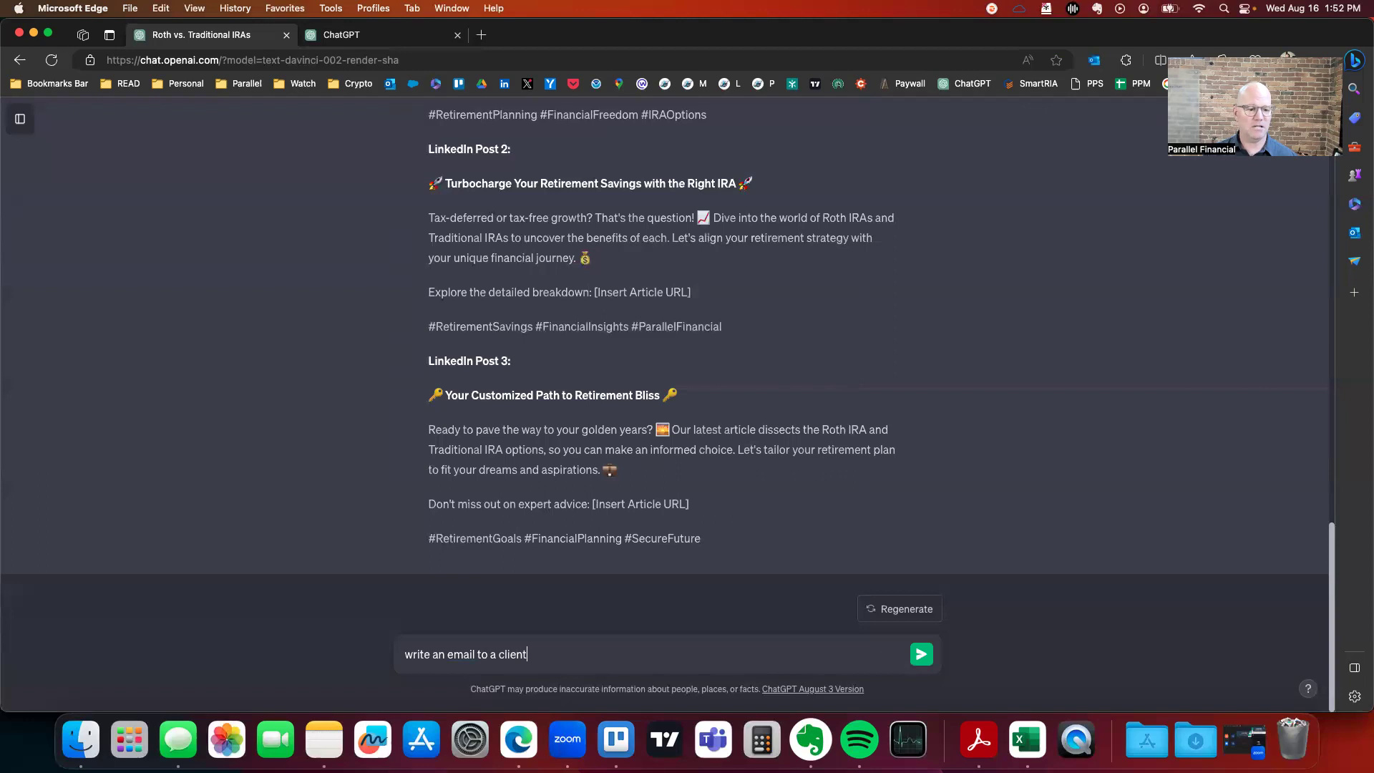
pyautogui.write(' of Parallel Fina')
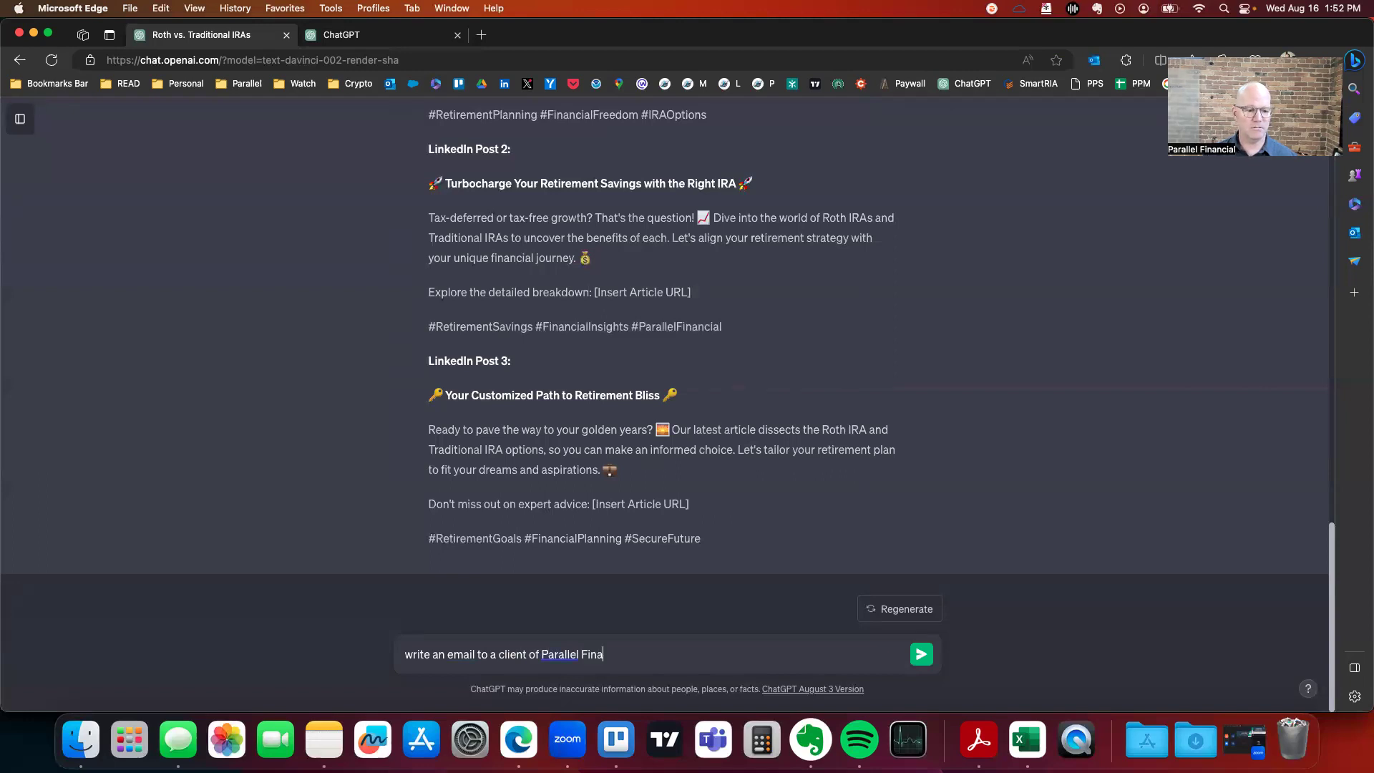
pyautogui.write('ncial based on ')
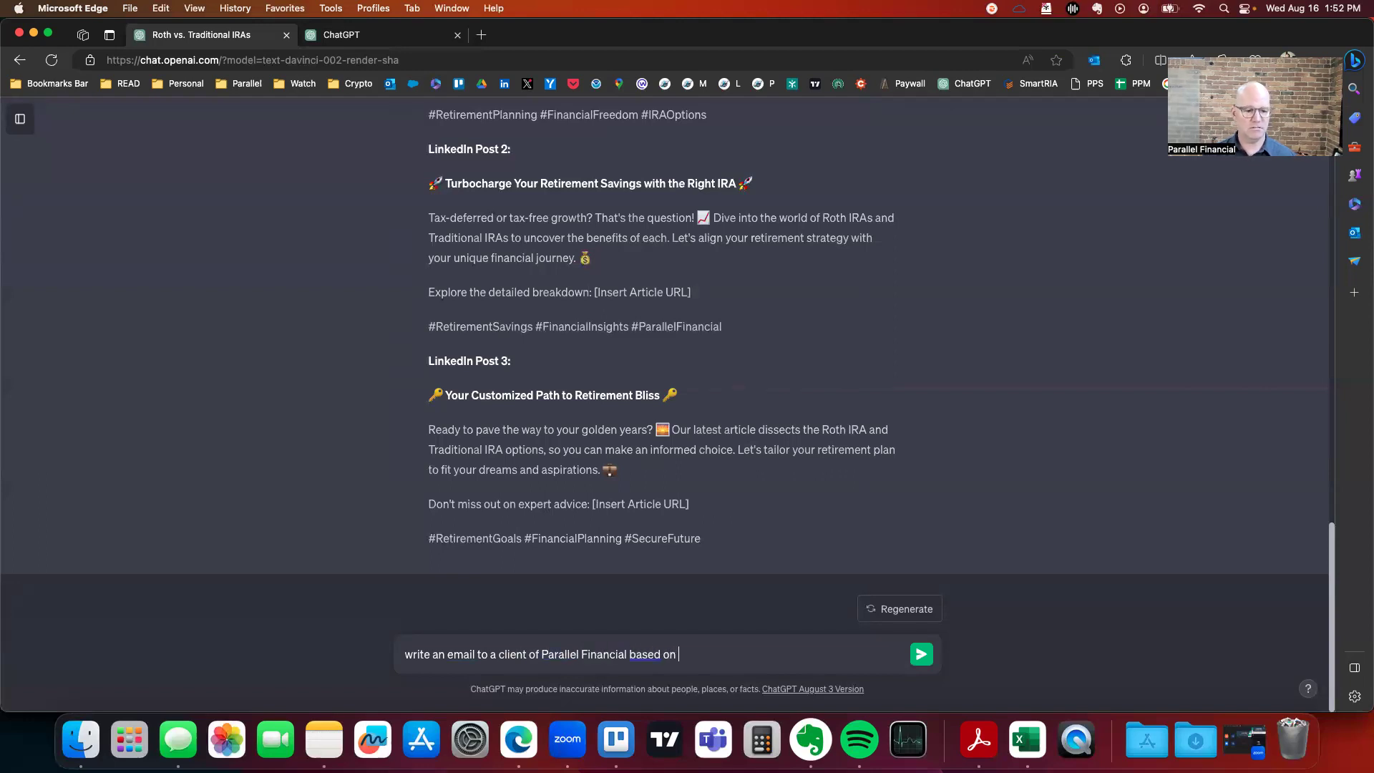
pyautogui.write('the tex')
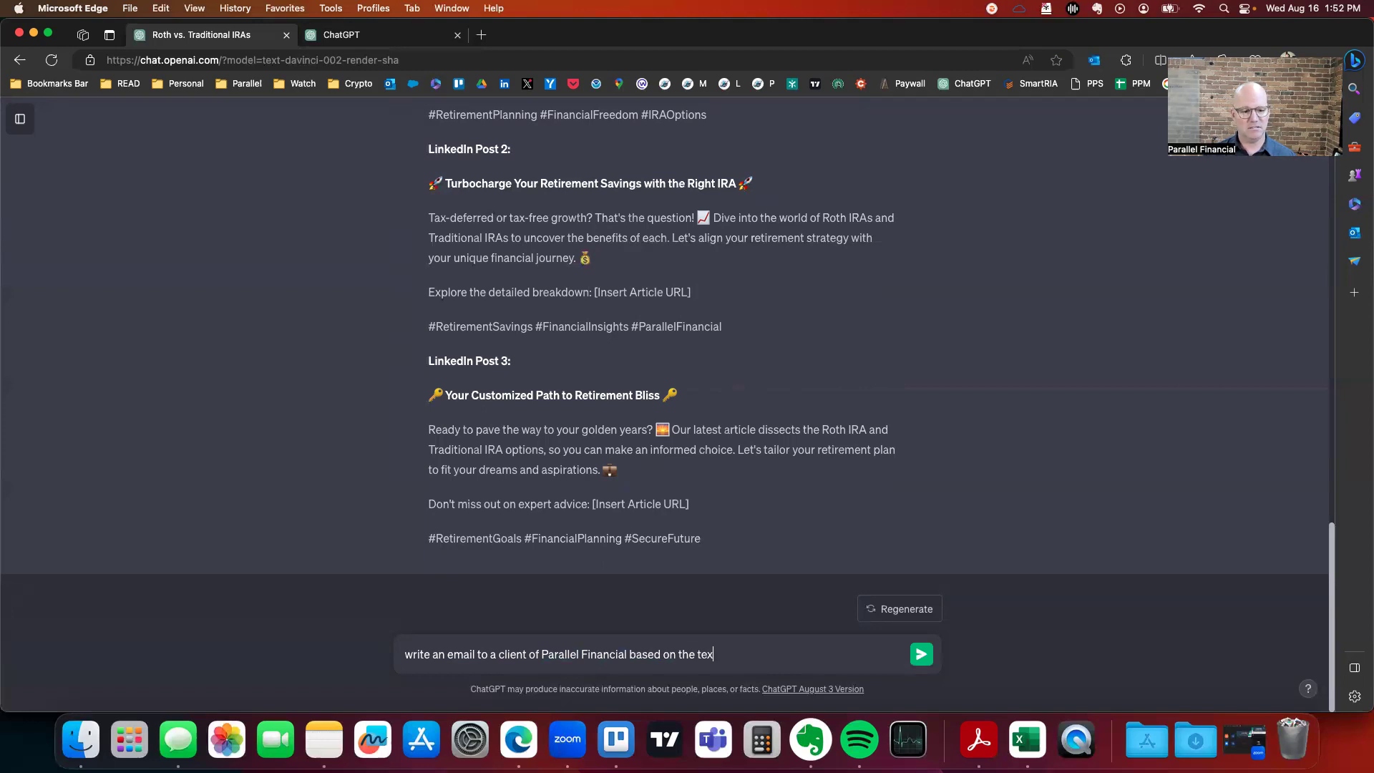
pyautogui.write('t above')
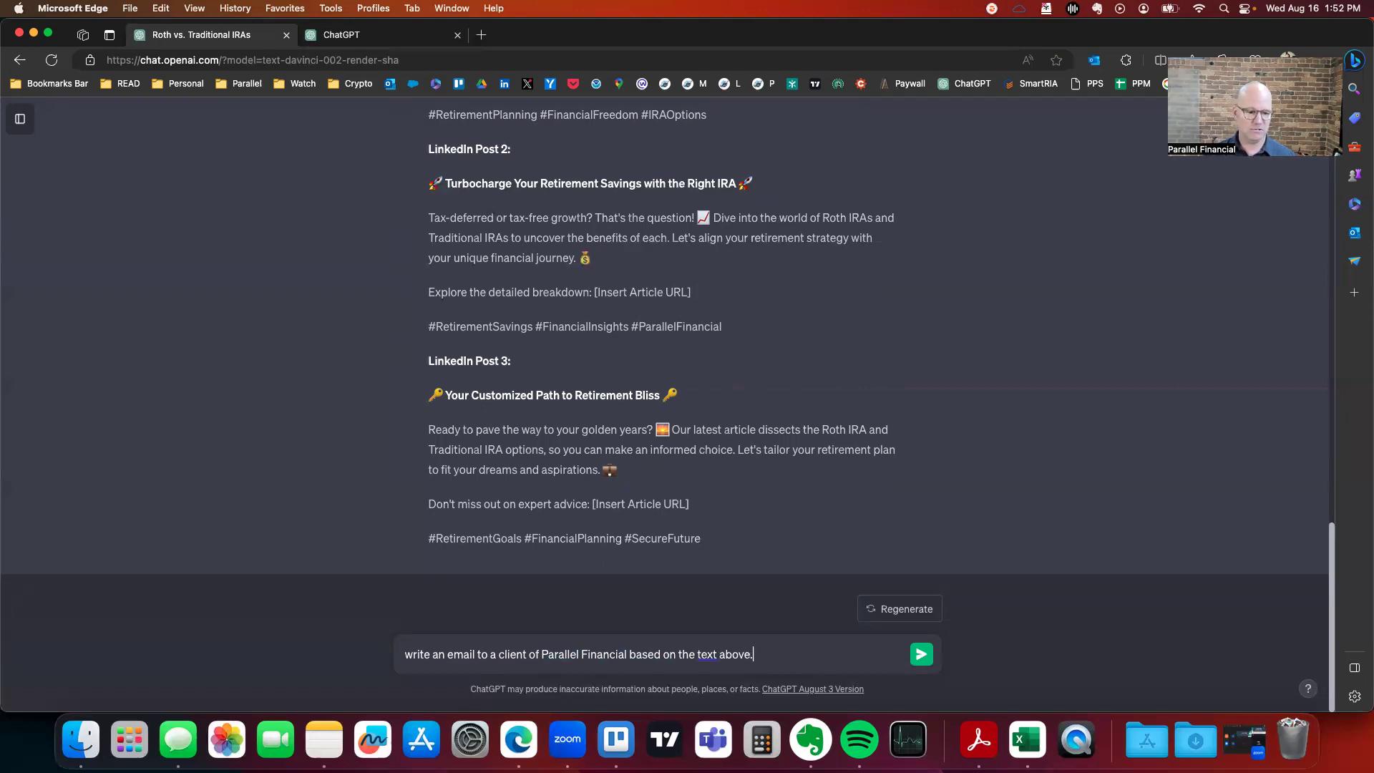
pyautogui.press('Return')
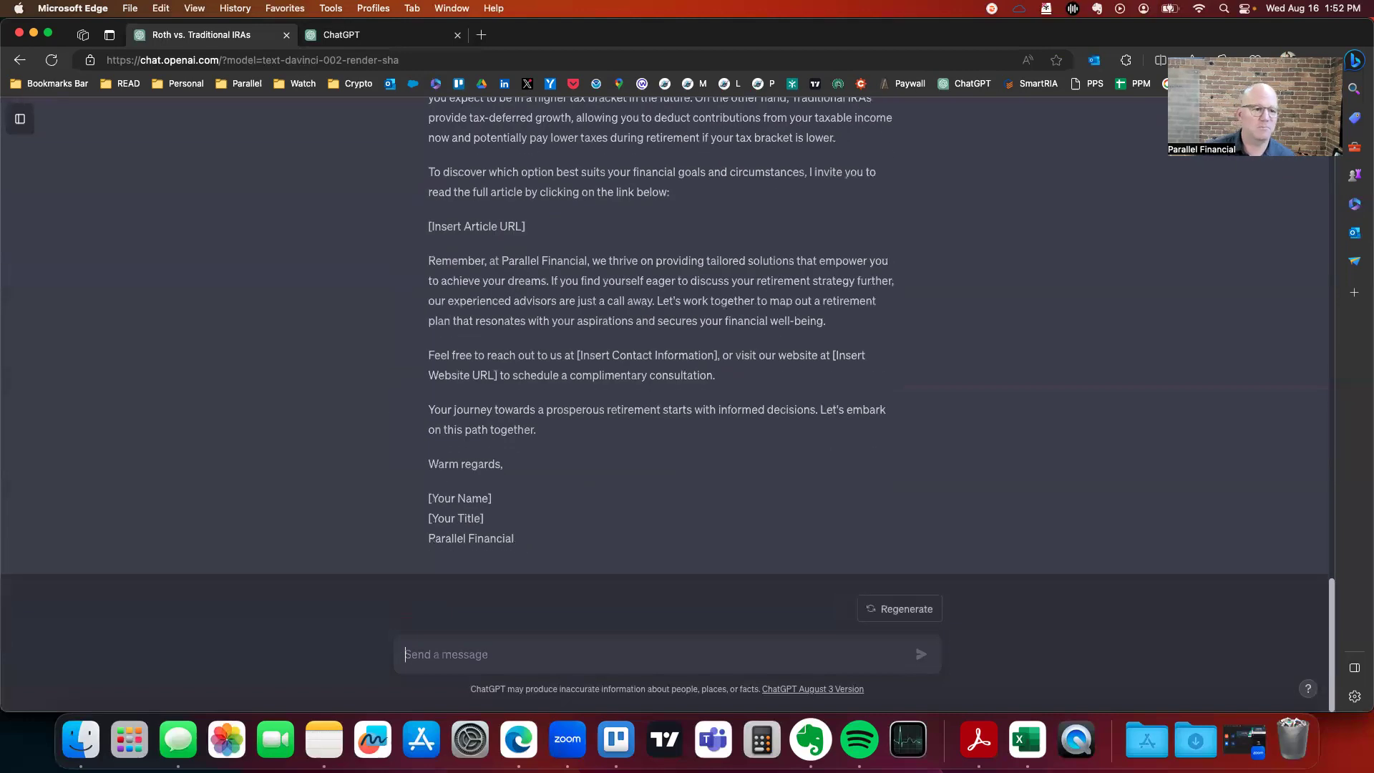
# - Review the generated client email from its subject line to the sign-off
pyautogui.scroll(5, 774, 298)
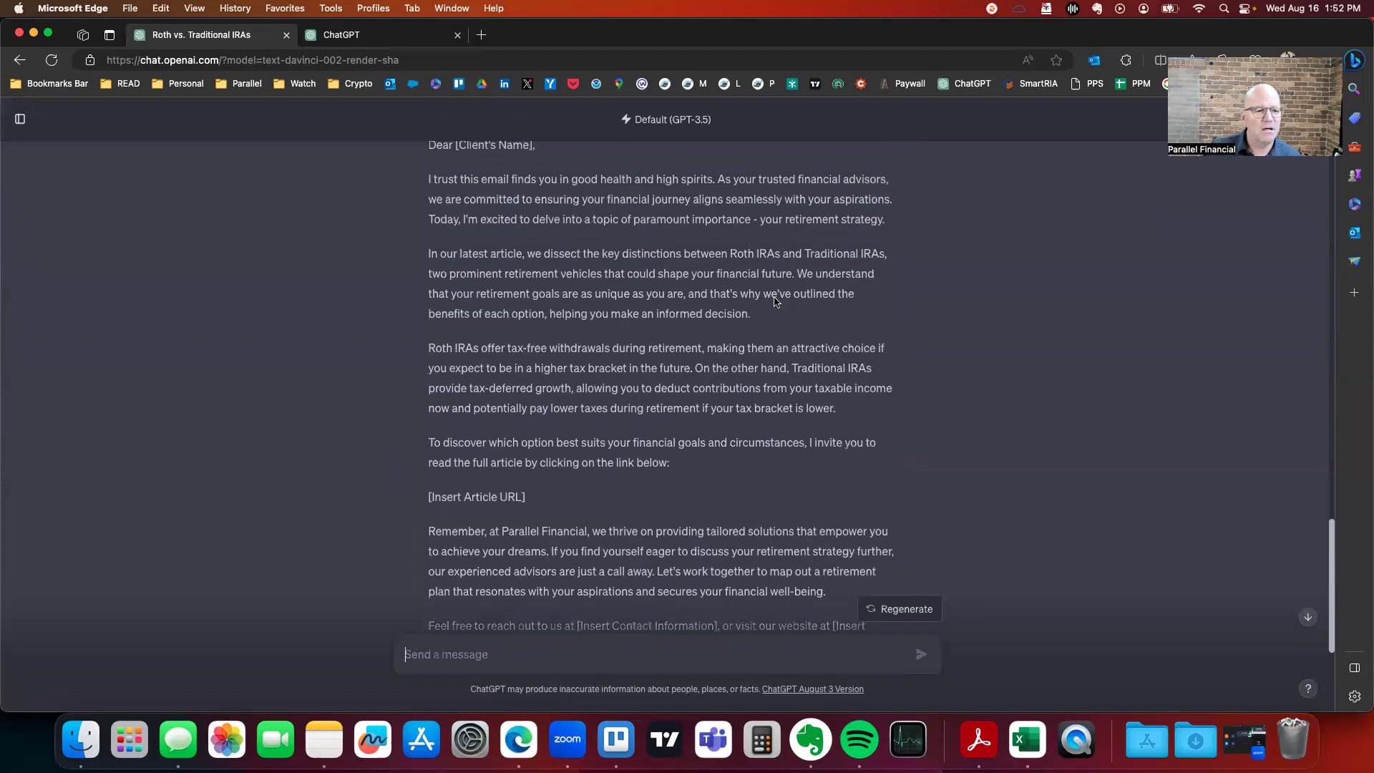
pyautogui.scroll(1, 774, 299)
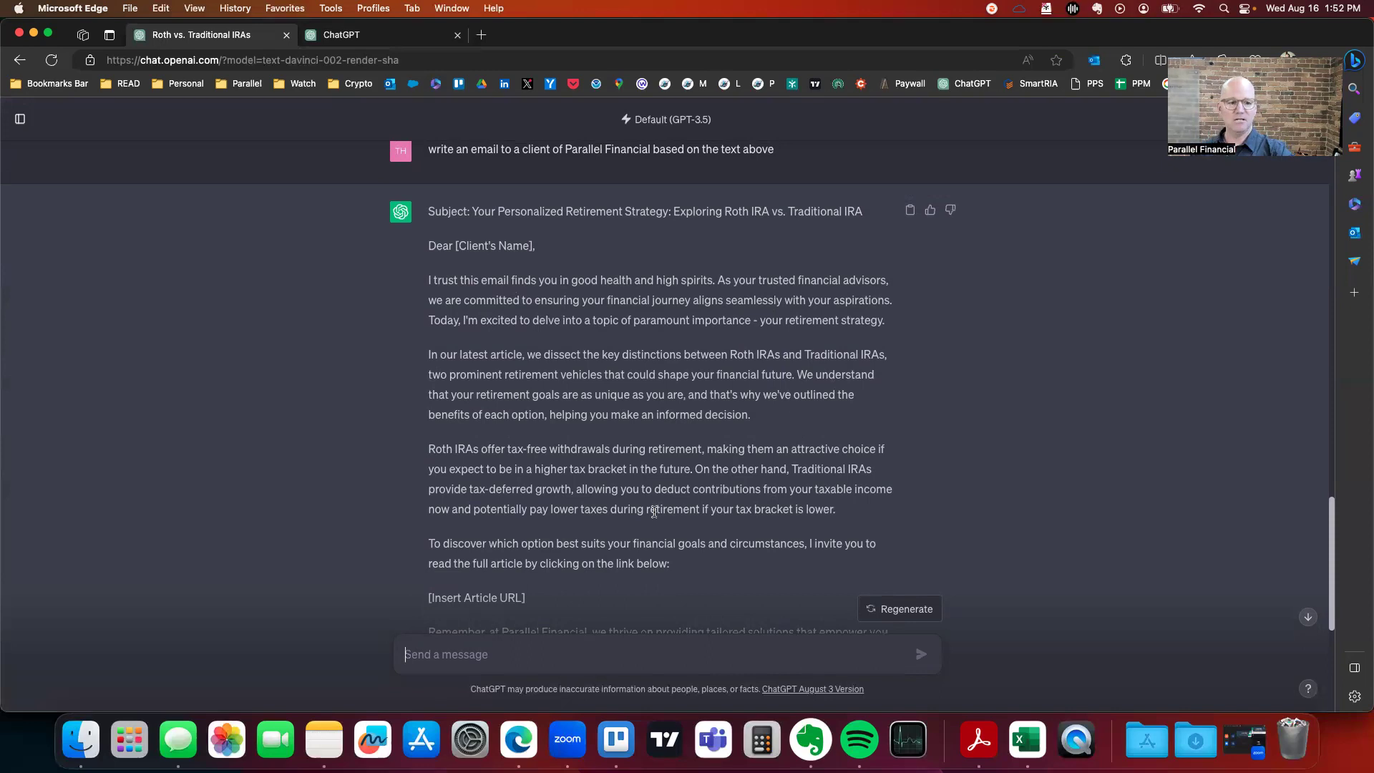
pyautogui.scroll(-5, 800, 430)
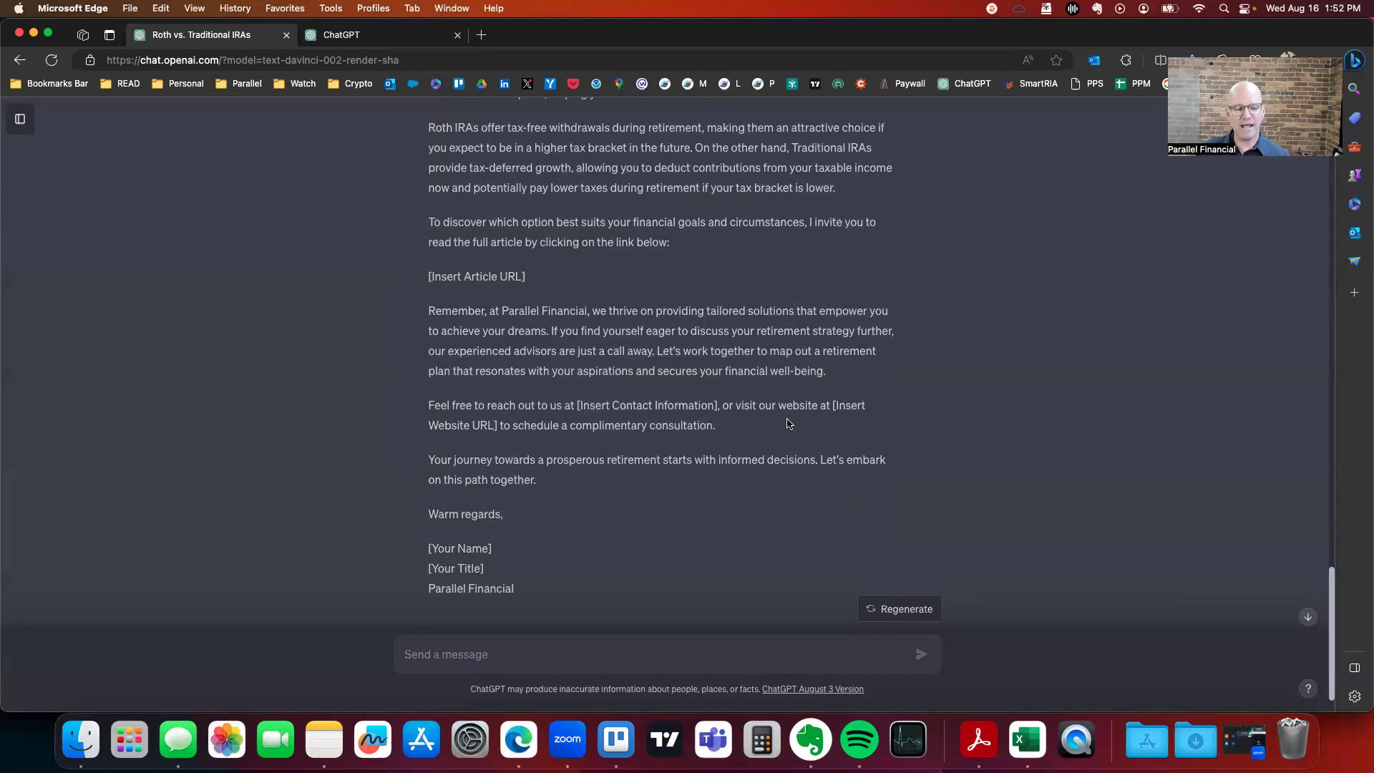
pyautogui.scroll(2, 1009, 406)
pyautogui.scroll(15, 1009, 406)
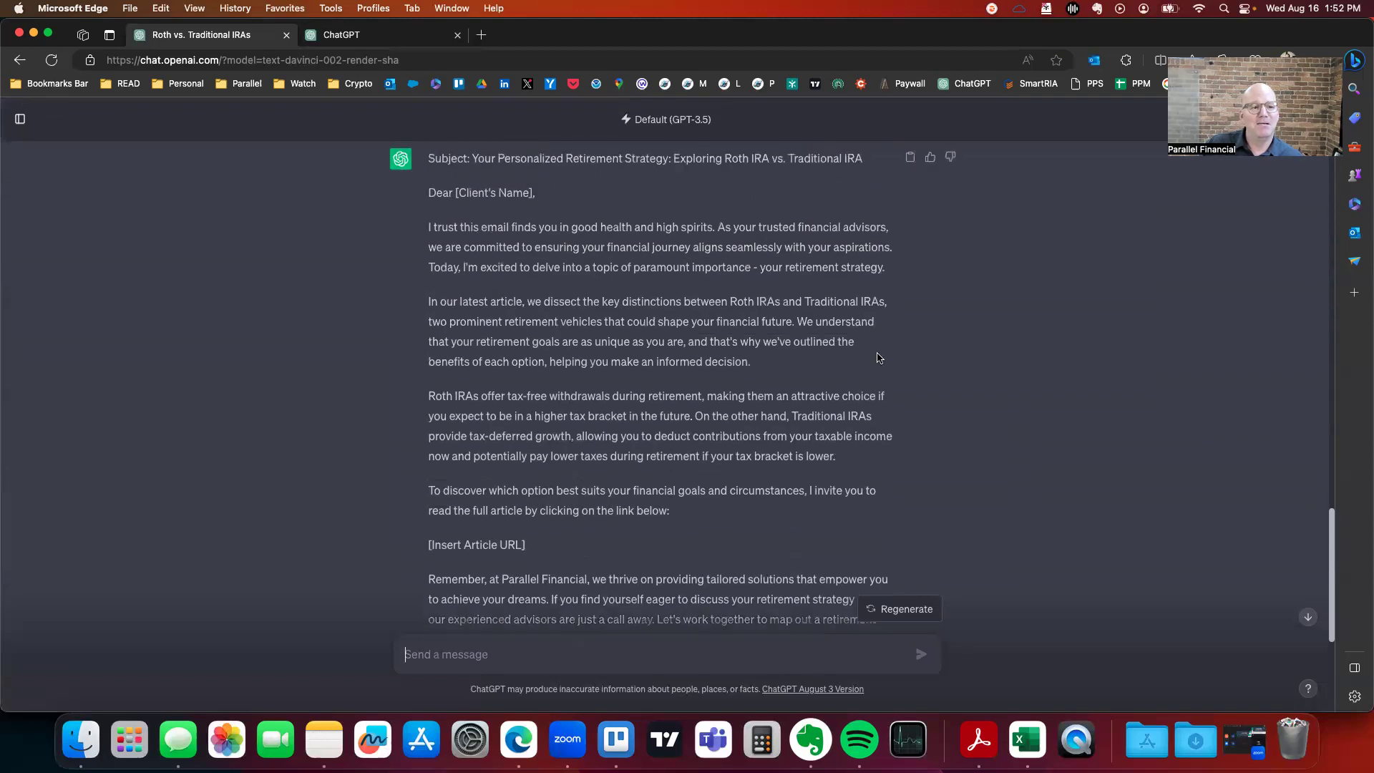